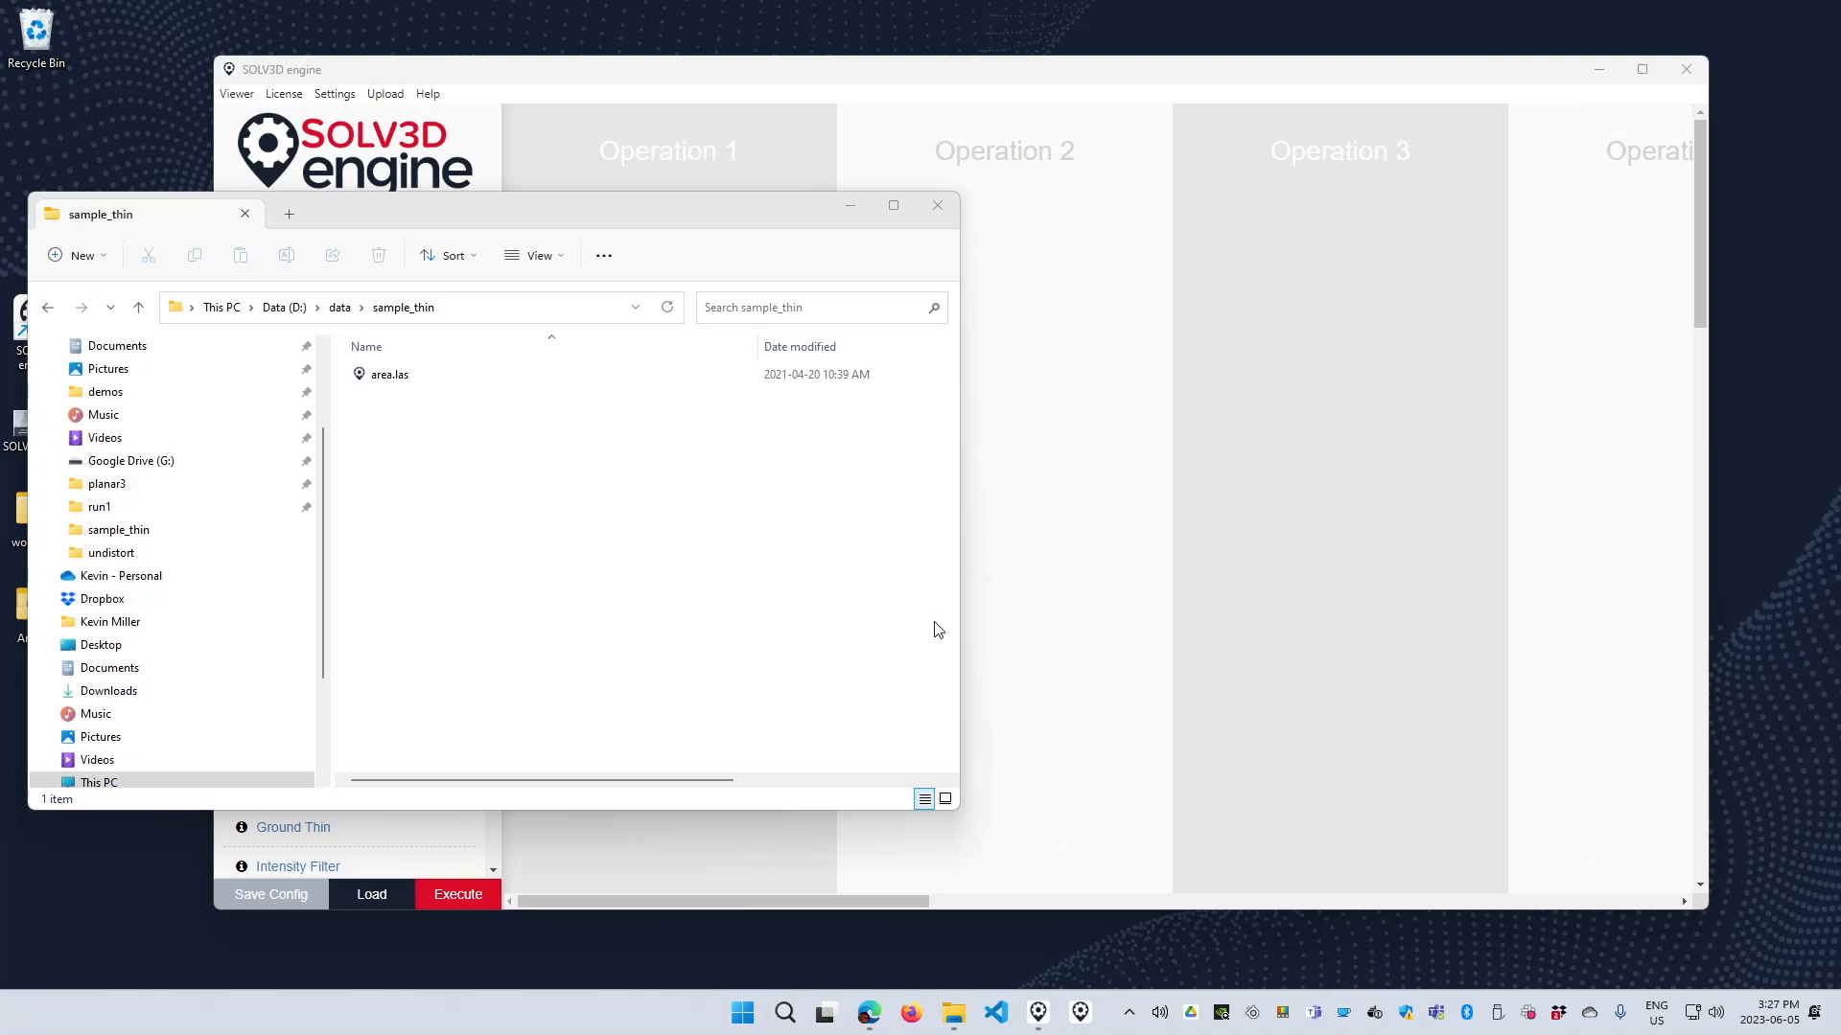
Reveal the size of area.las in the folder listing and inspect its point cloud in the viewer, discarding changes on closing.
drag(960, 622, 1341, 636)
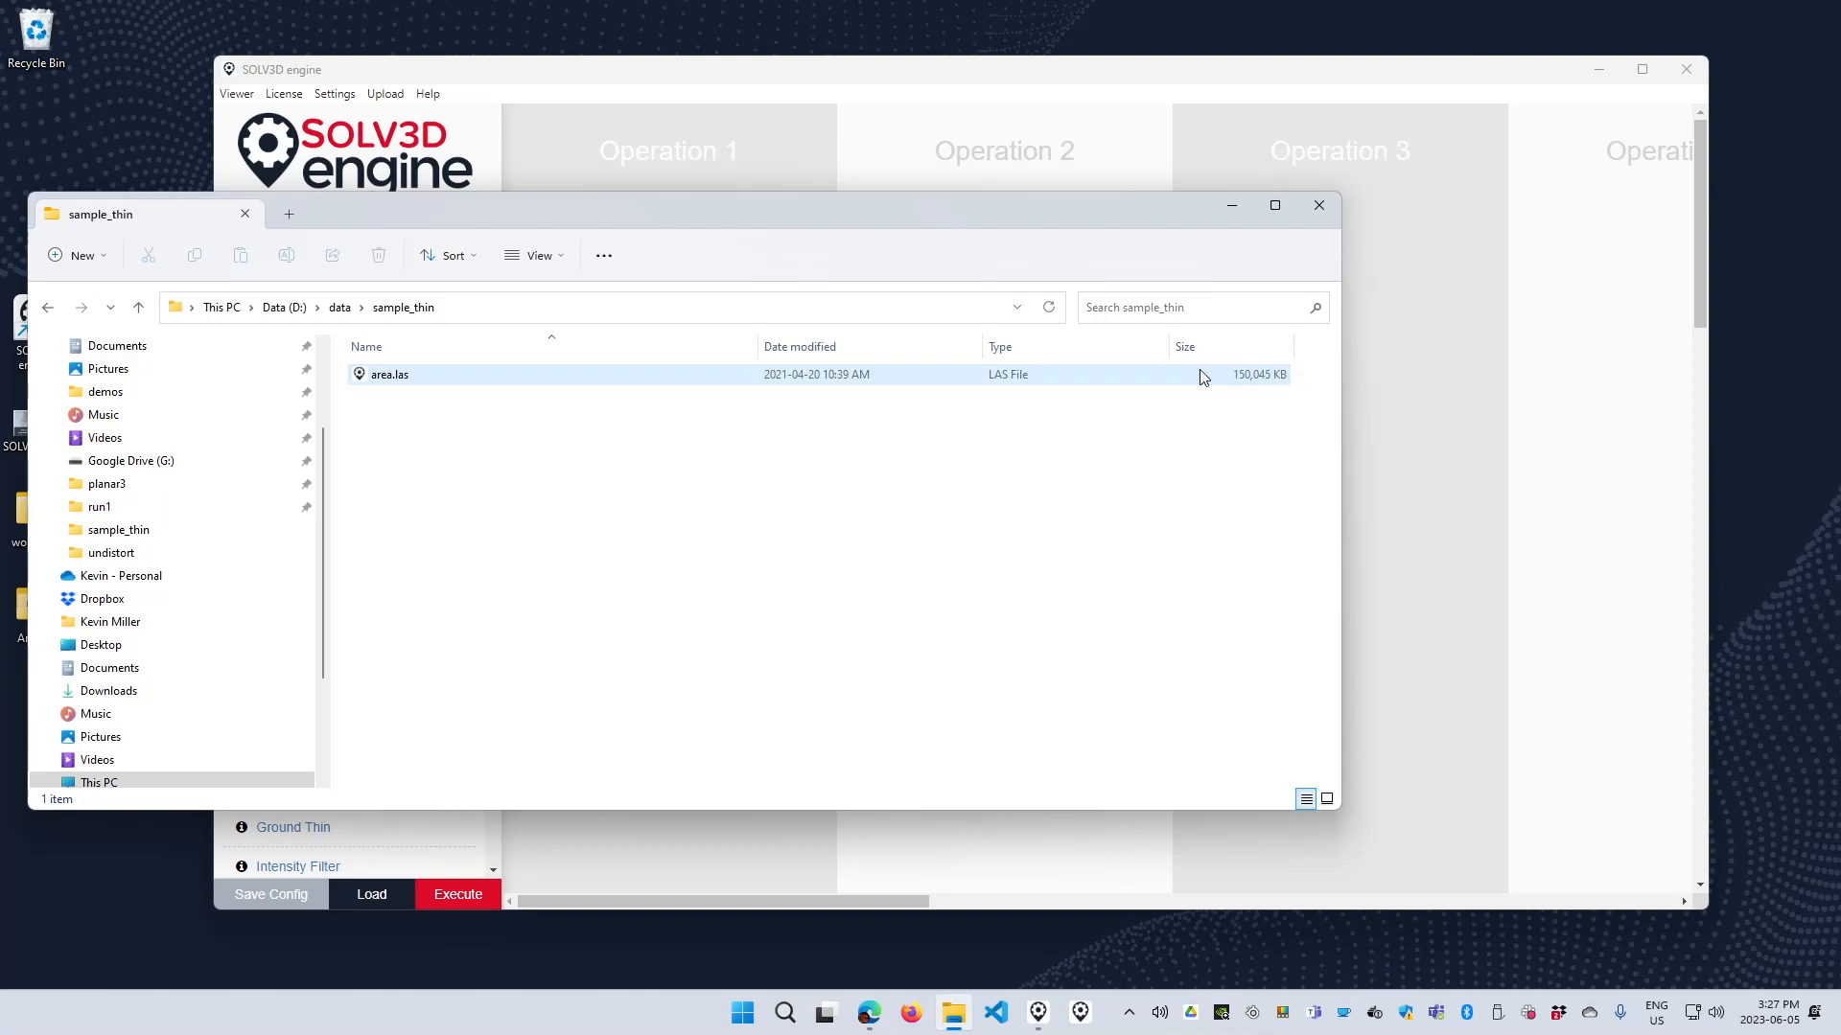
drag(757, 347, 486, 347)
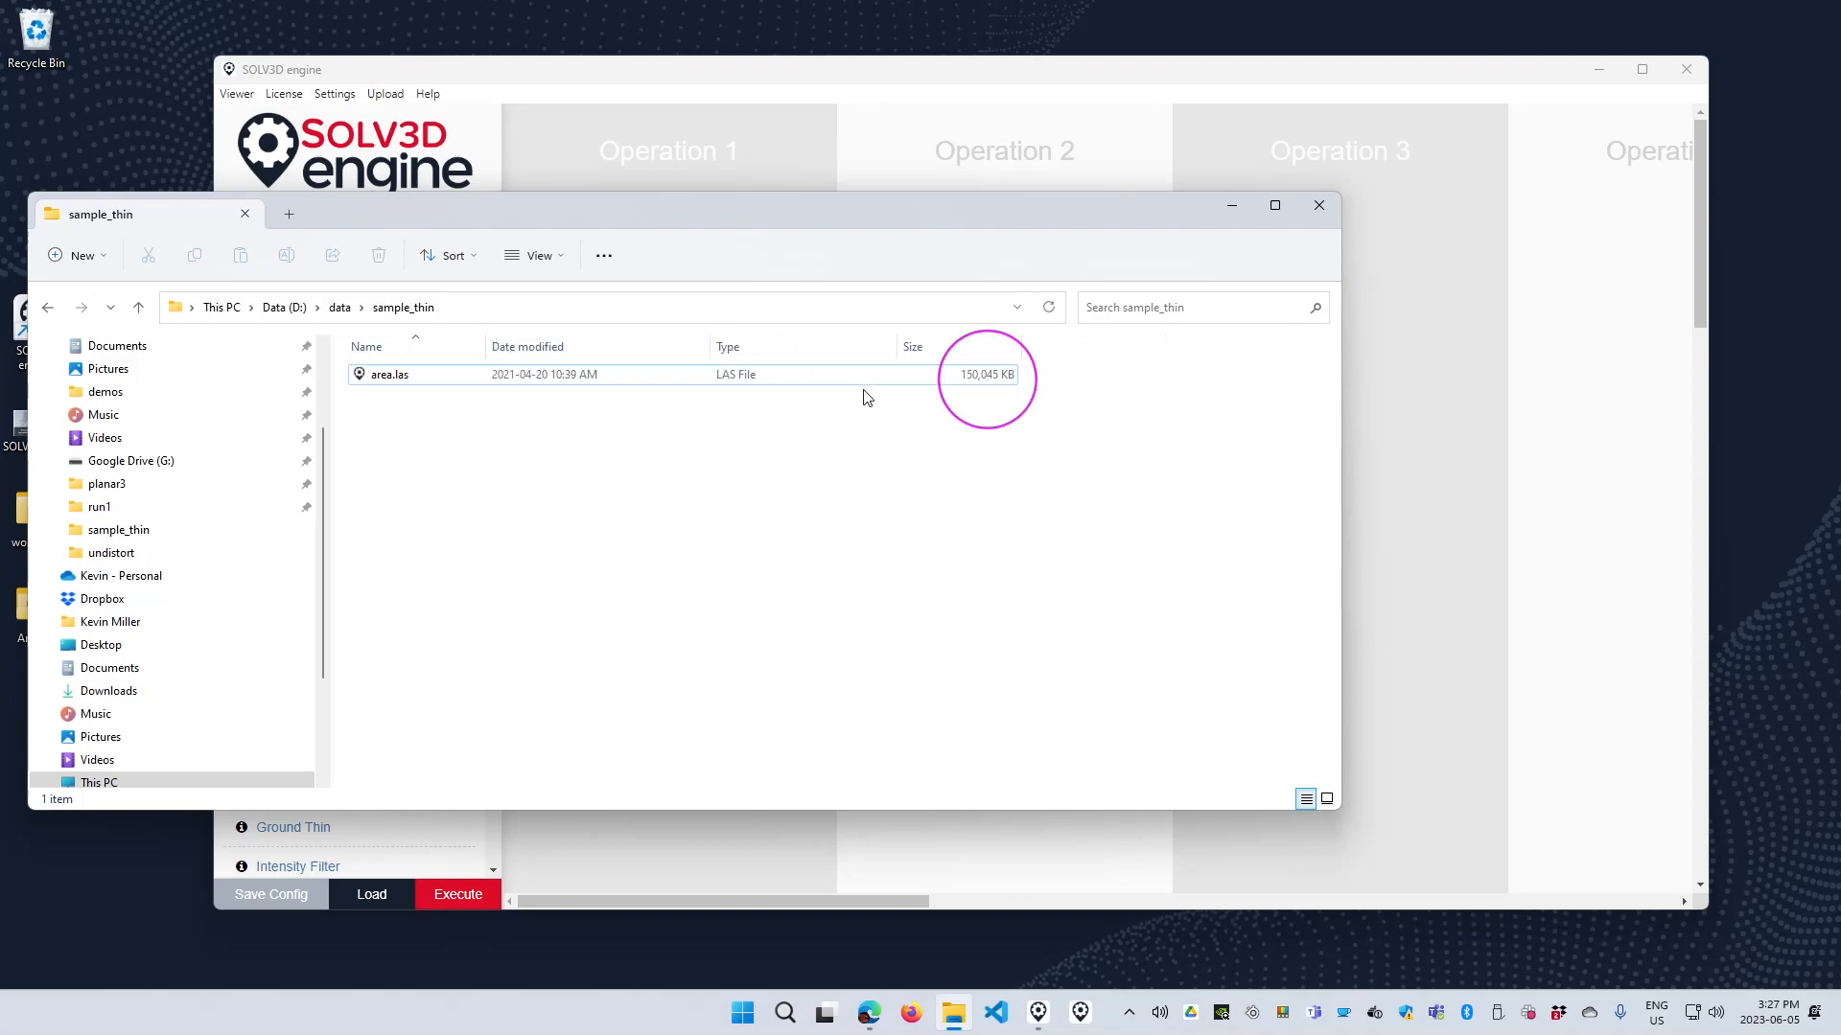
double_click(436, 380)
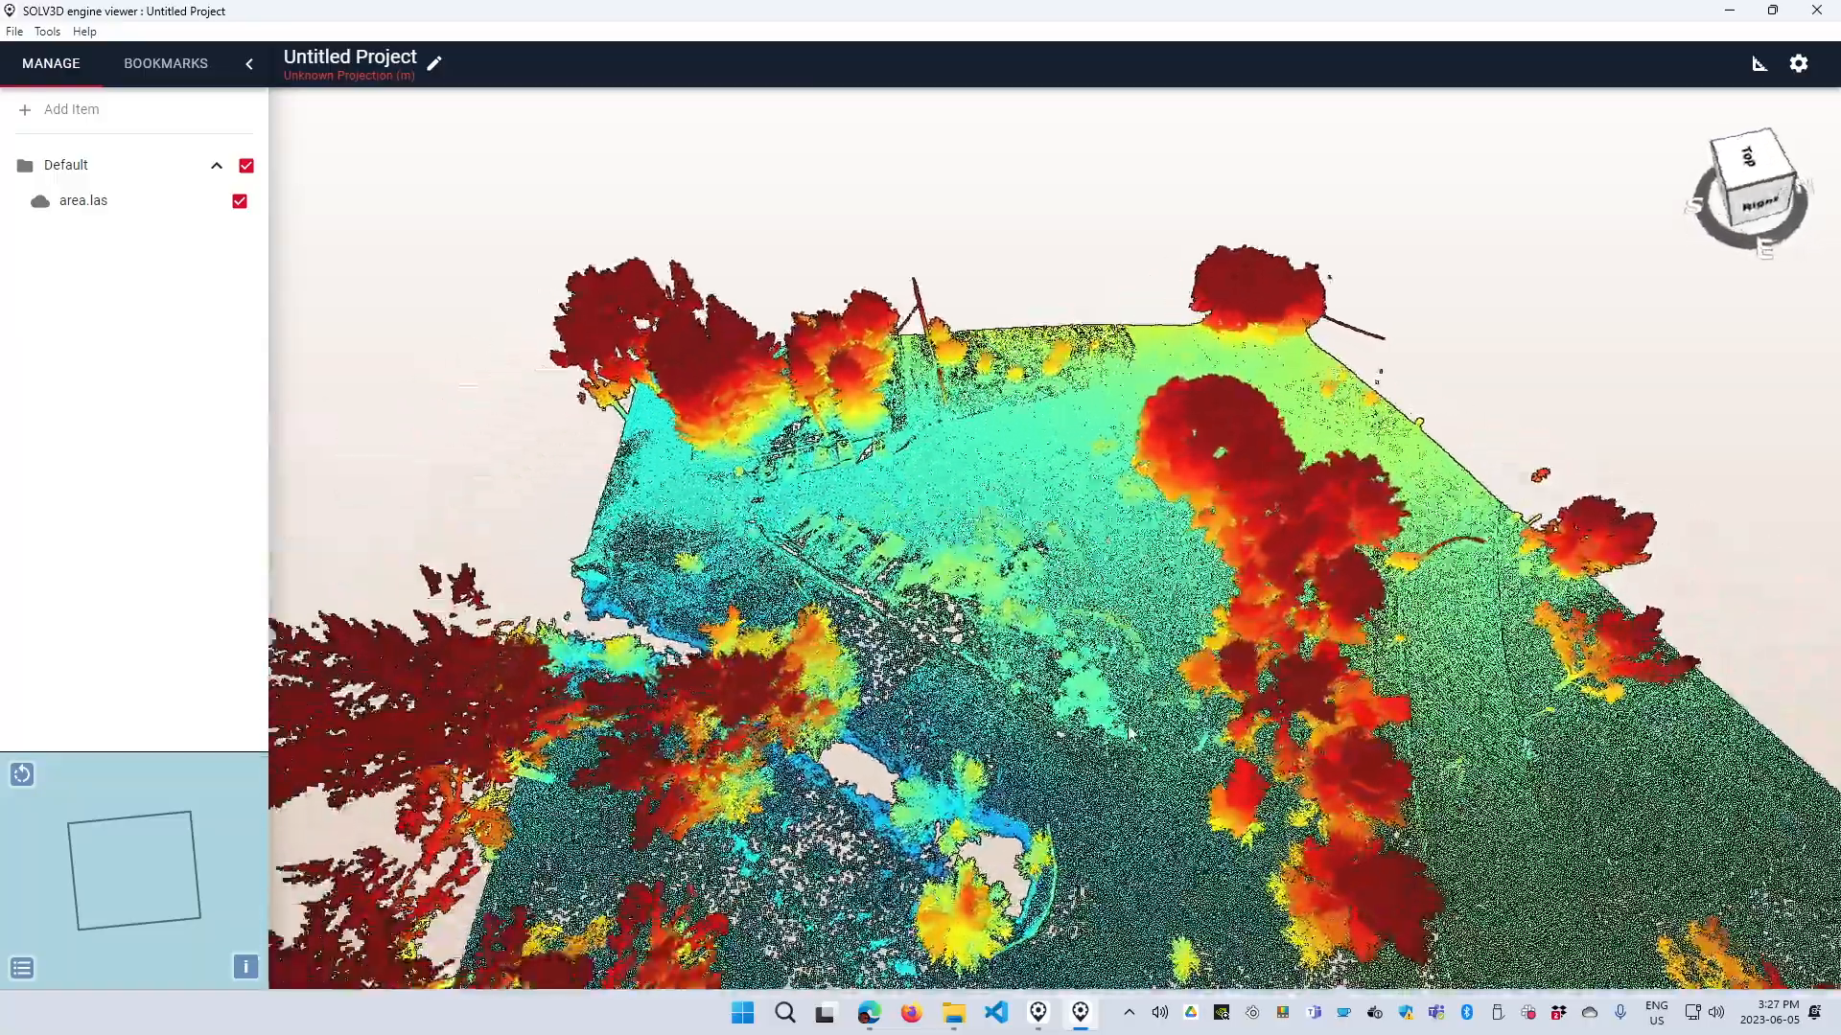
scroll(1151, 714, down, 2)
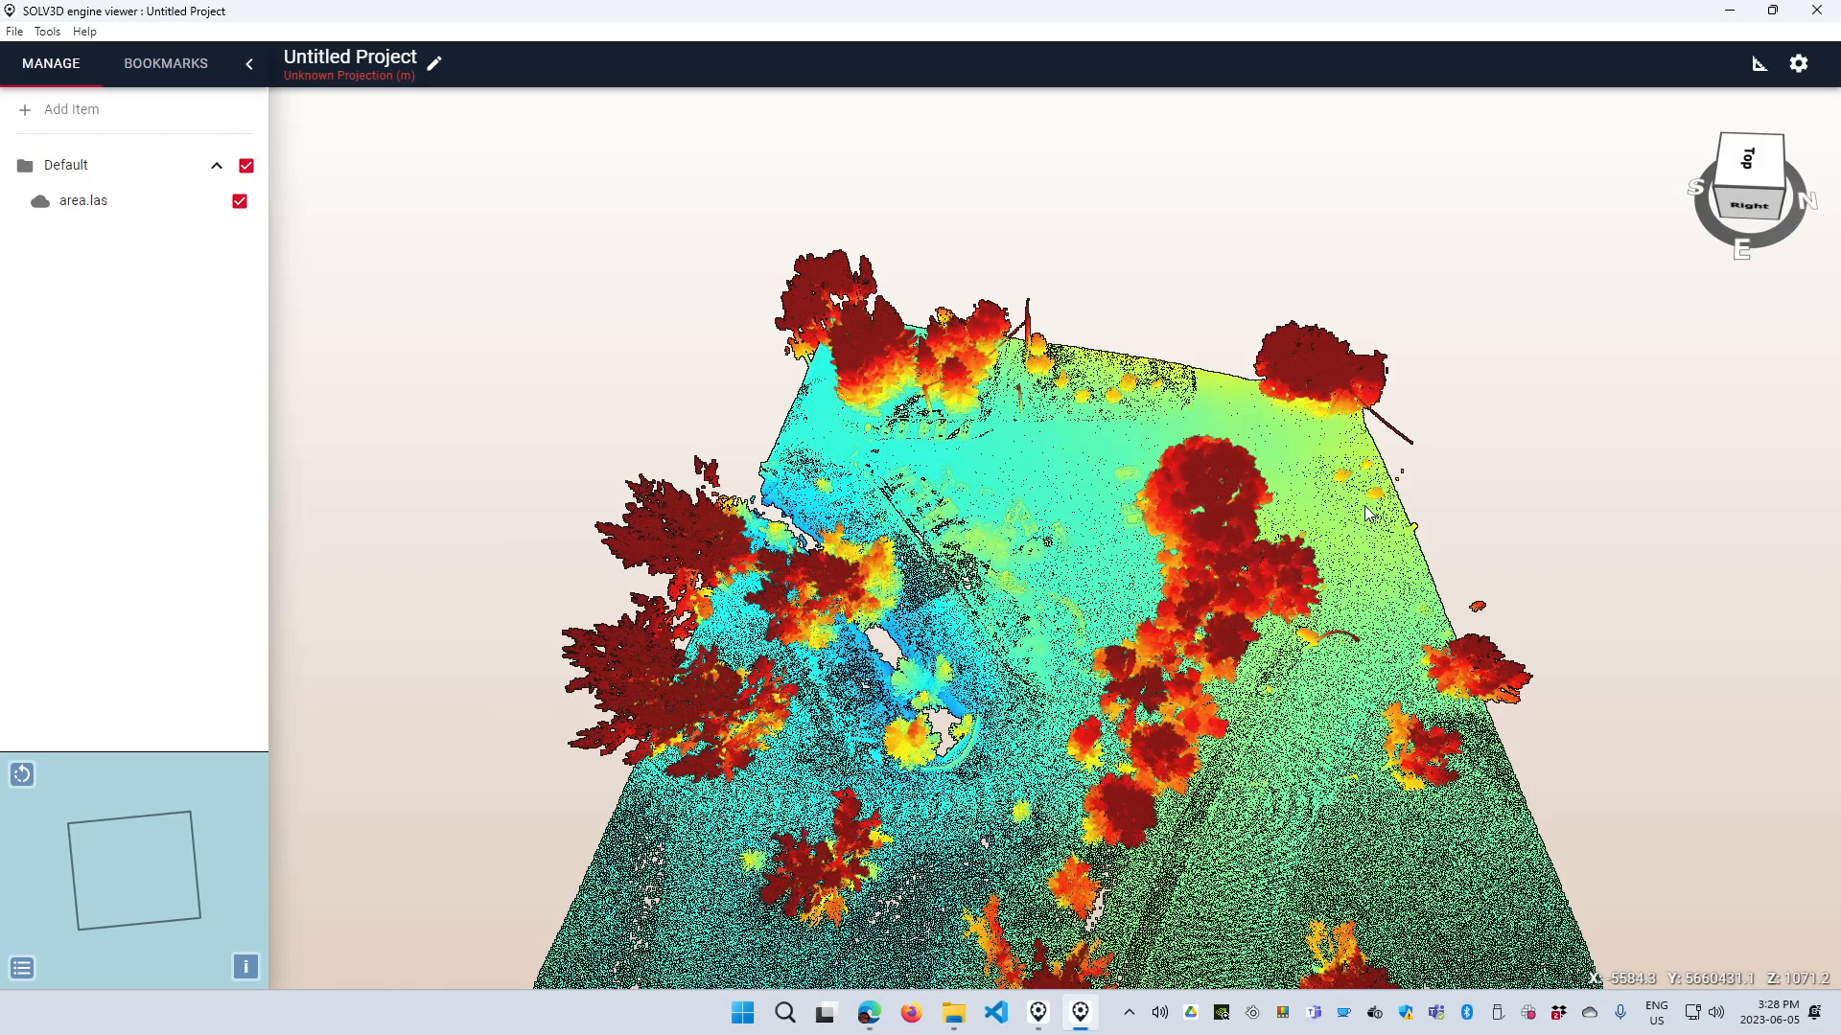
click(1810, 13)
click(1036, 505)
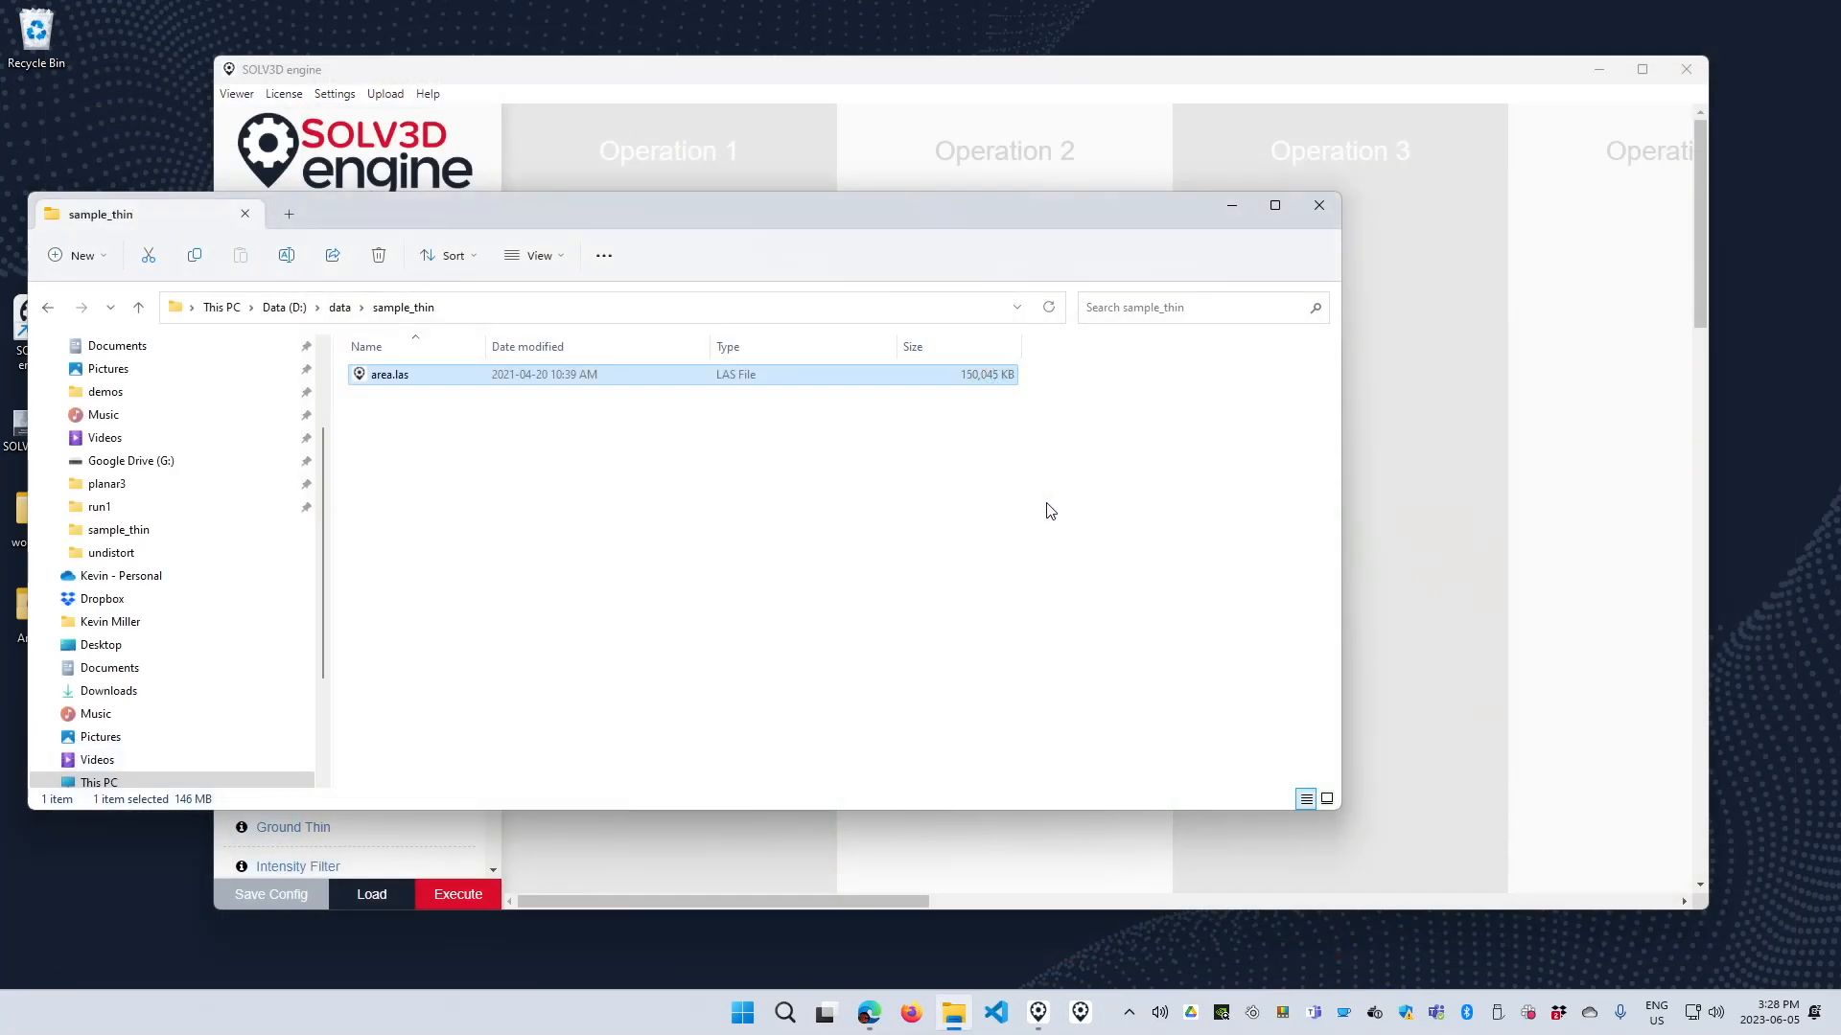
Switch to SOLV3D engine and add the Sampling function from Point Cloud Processing to Operation 1.
click(668, 77)
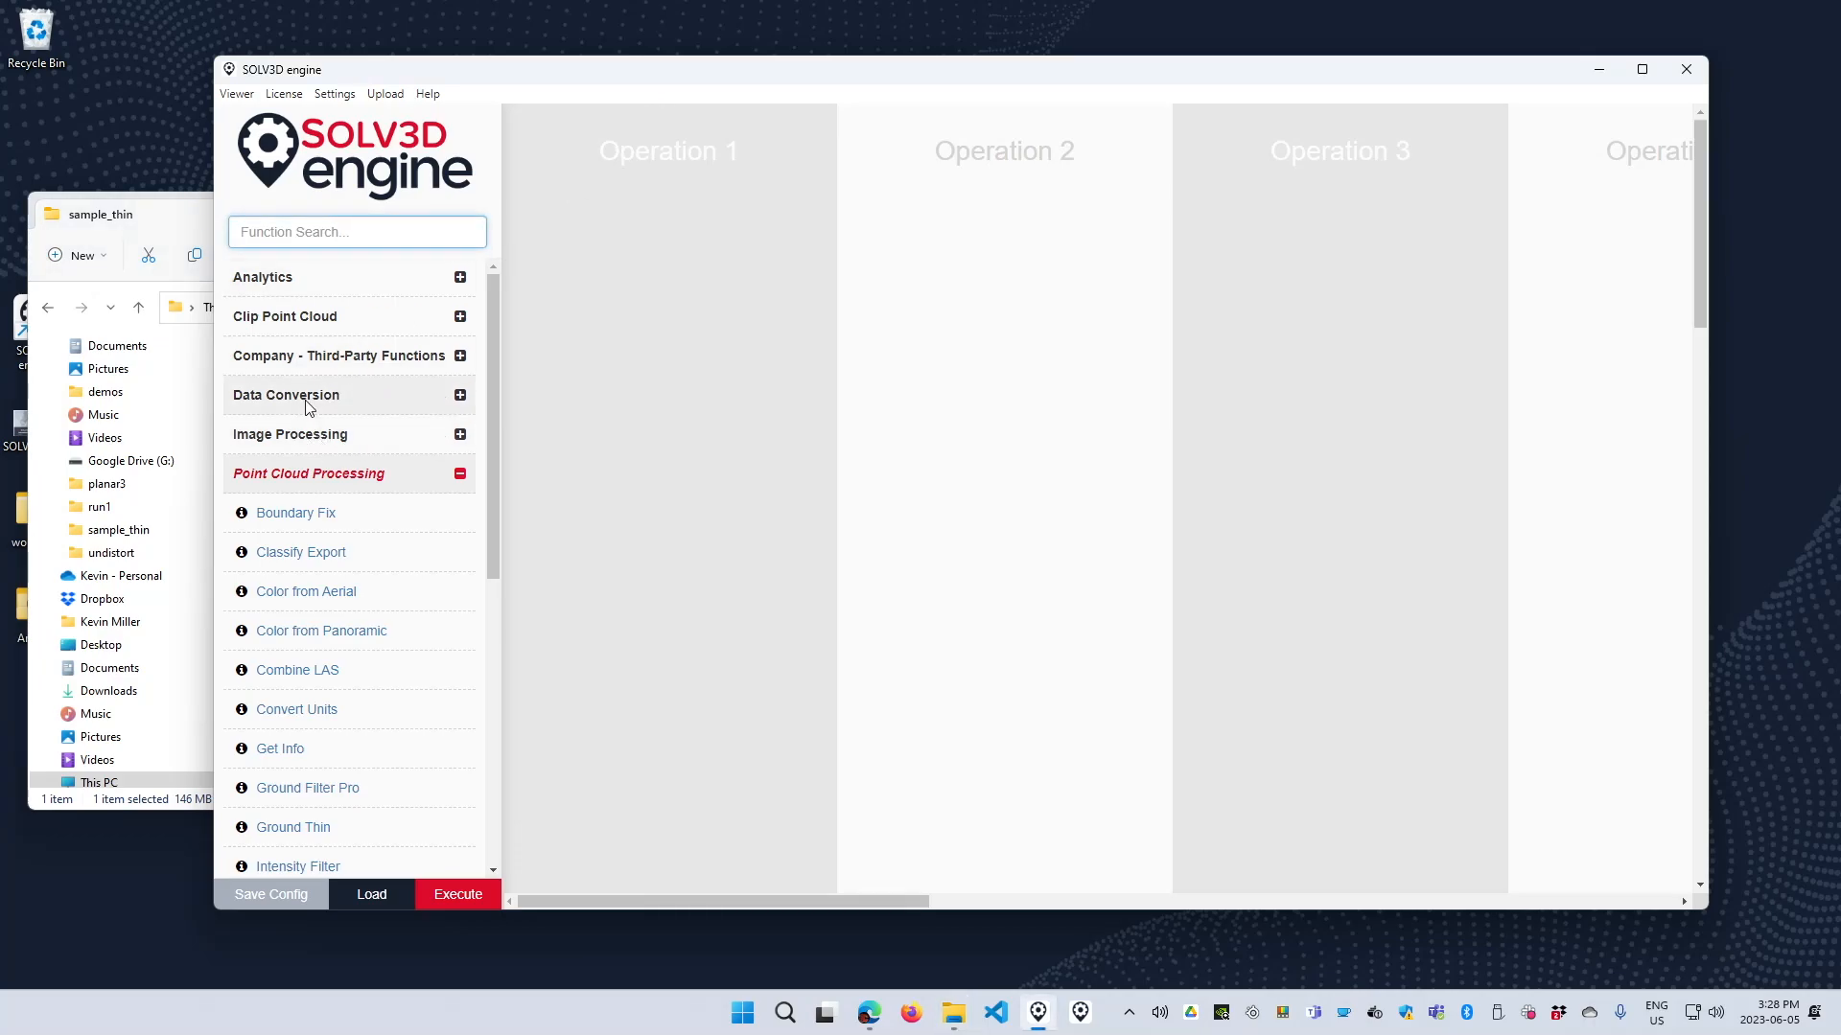
click(326, 473)
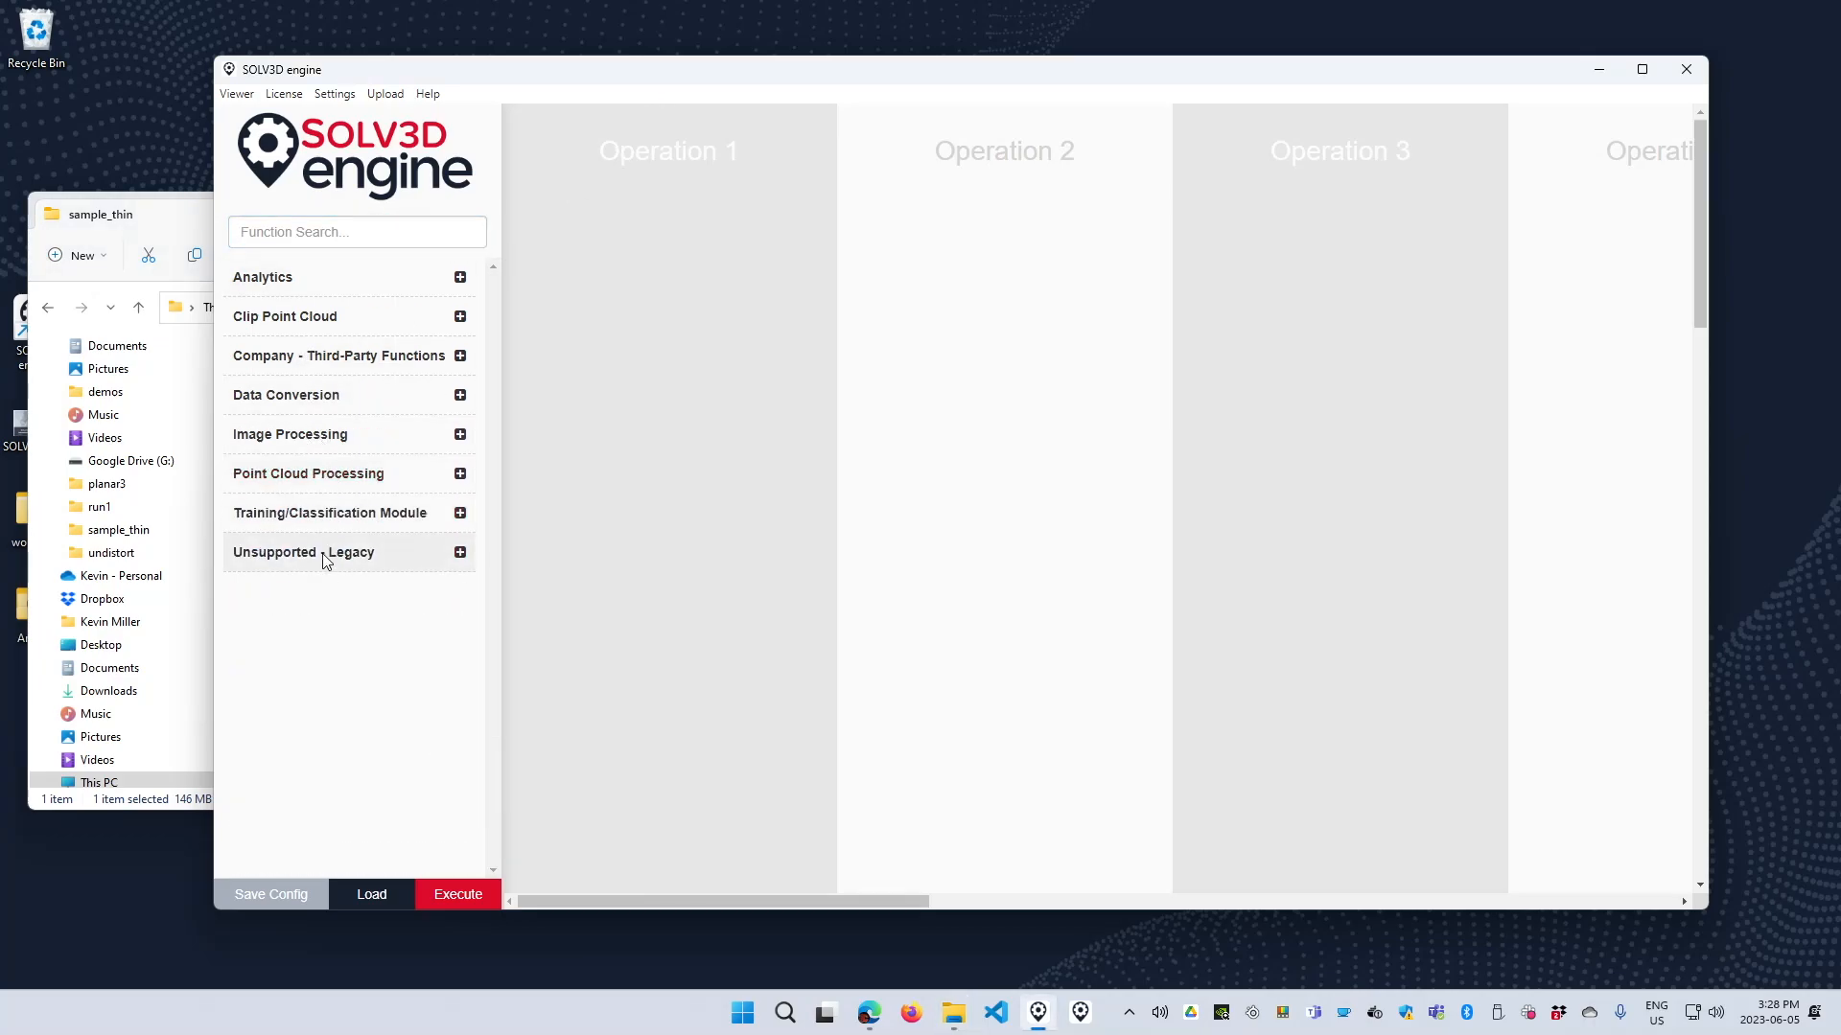
click(355, 473)
scroll(357, 547, down, 5)
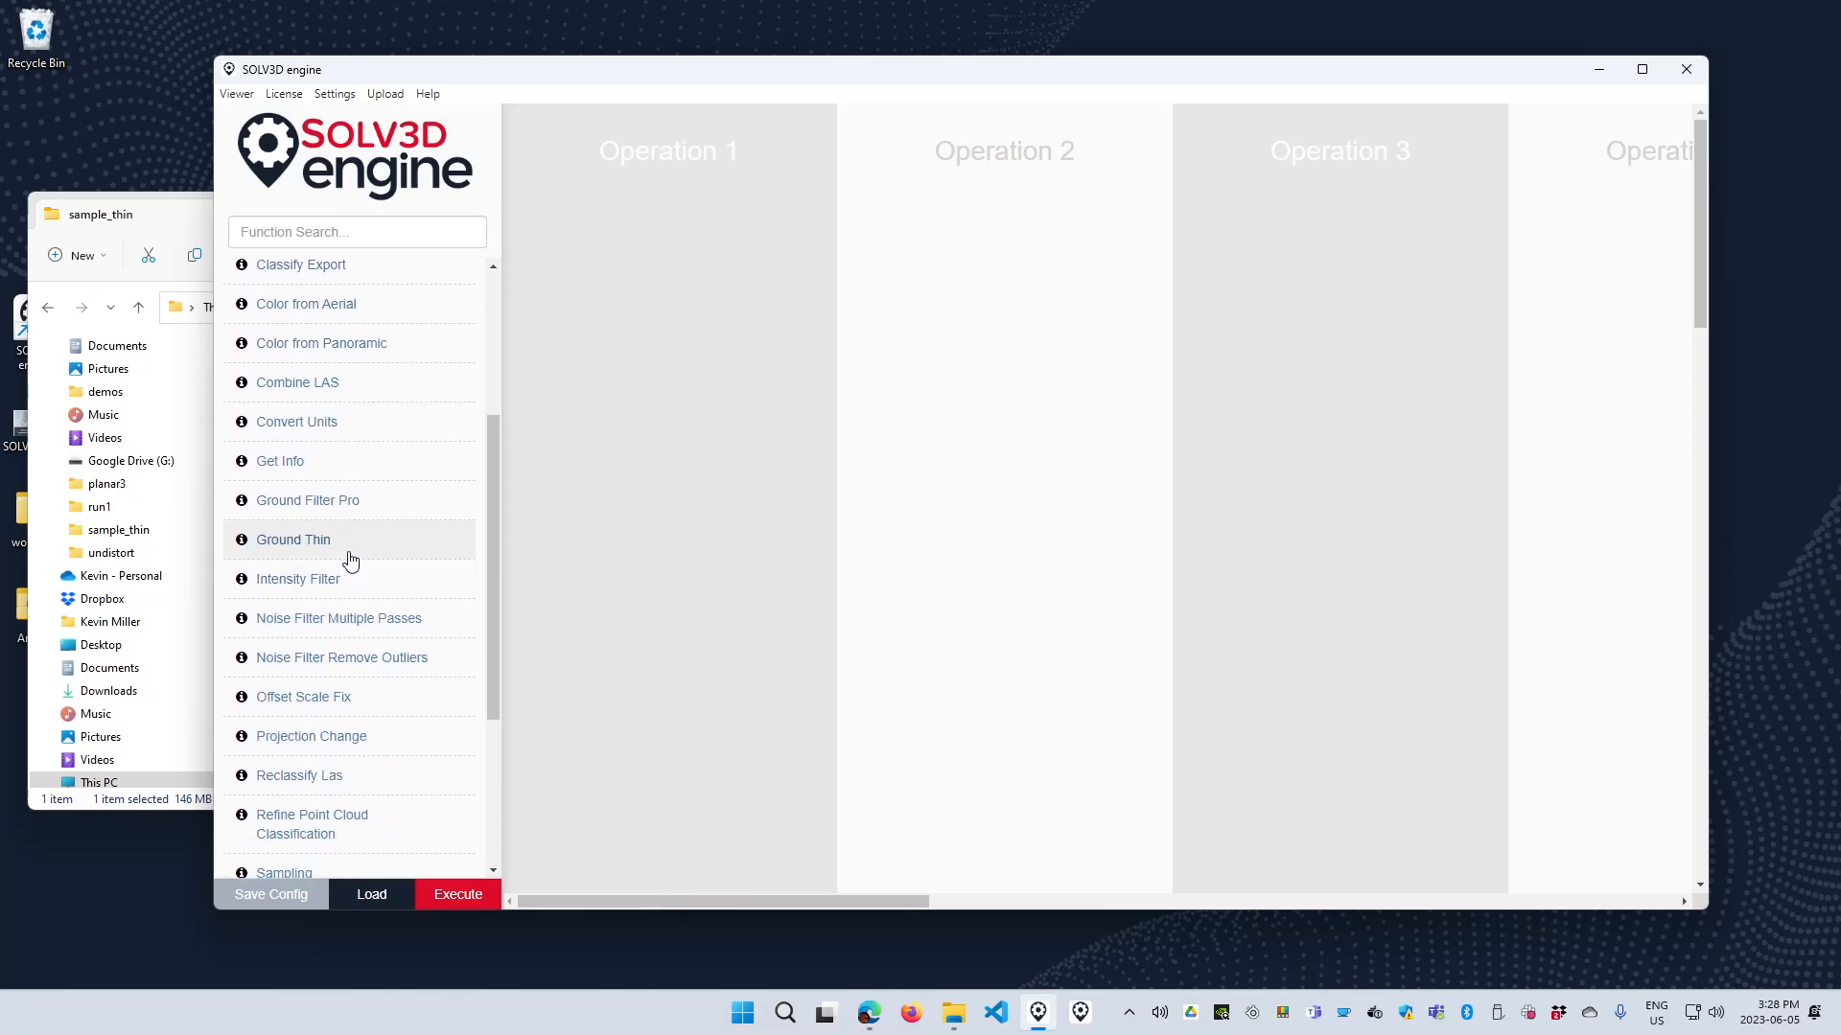
click(284, 585)
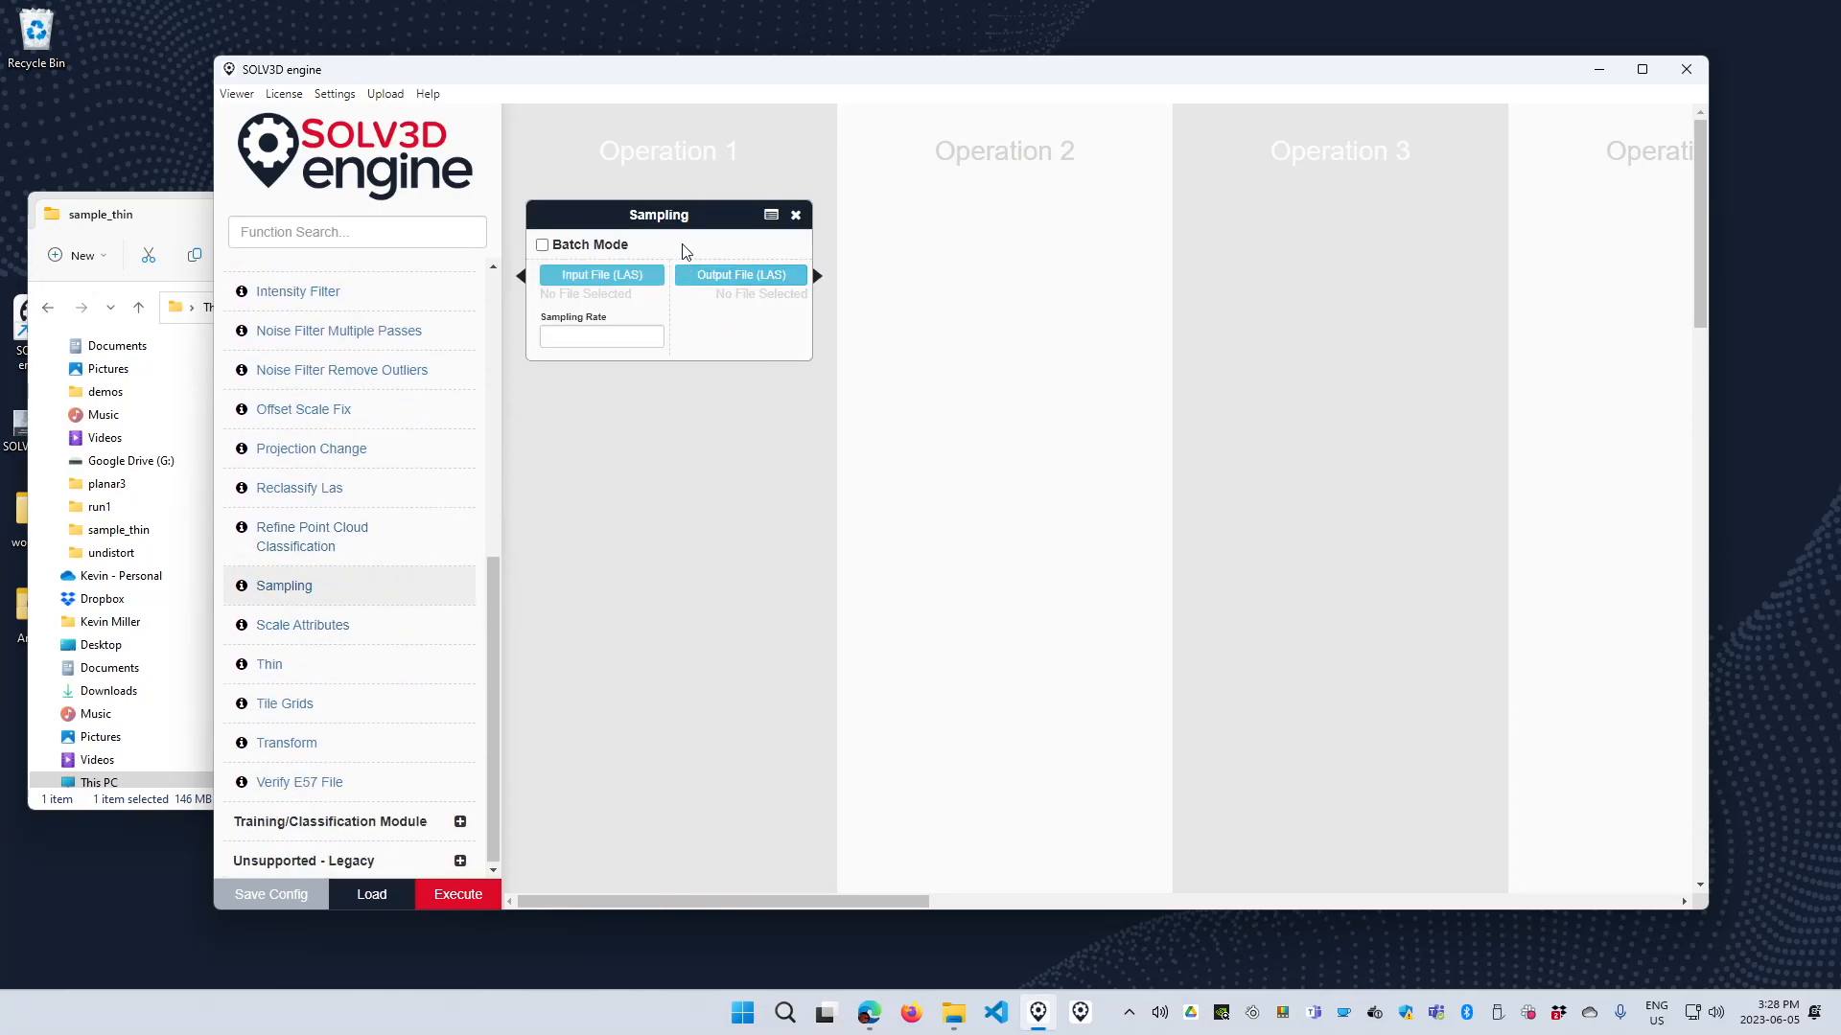
Choose area.las as the Sampling input file and set the sampling rate to 0.1.
click(611, 278)
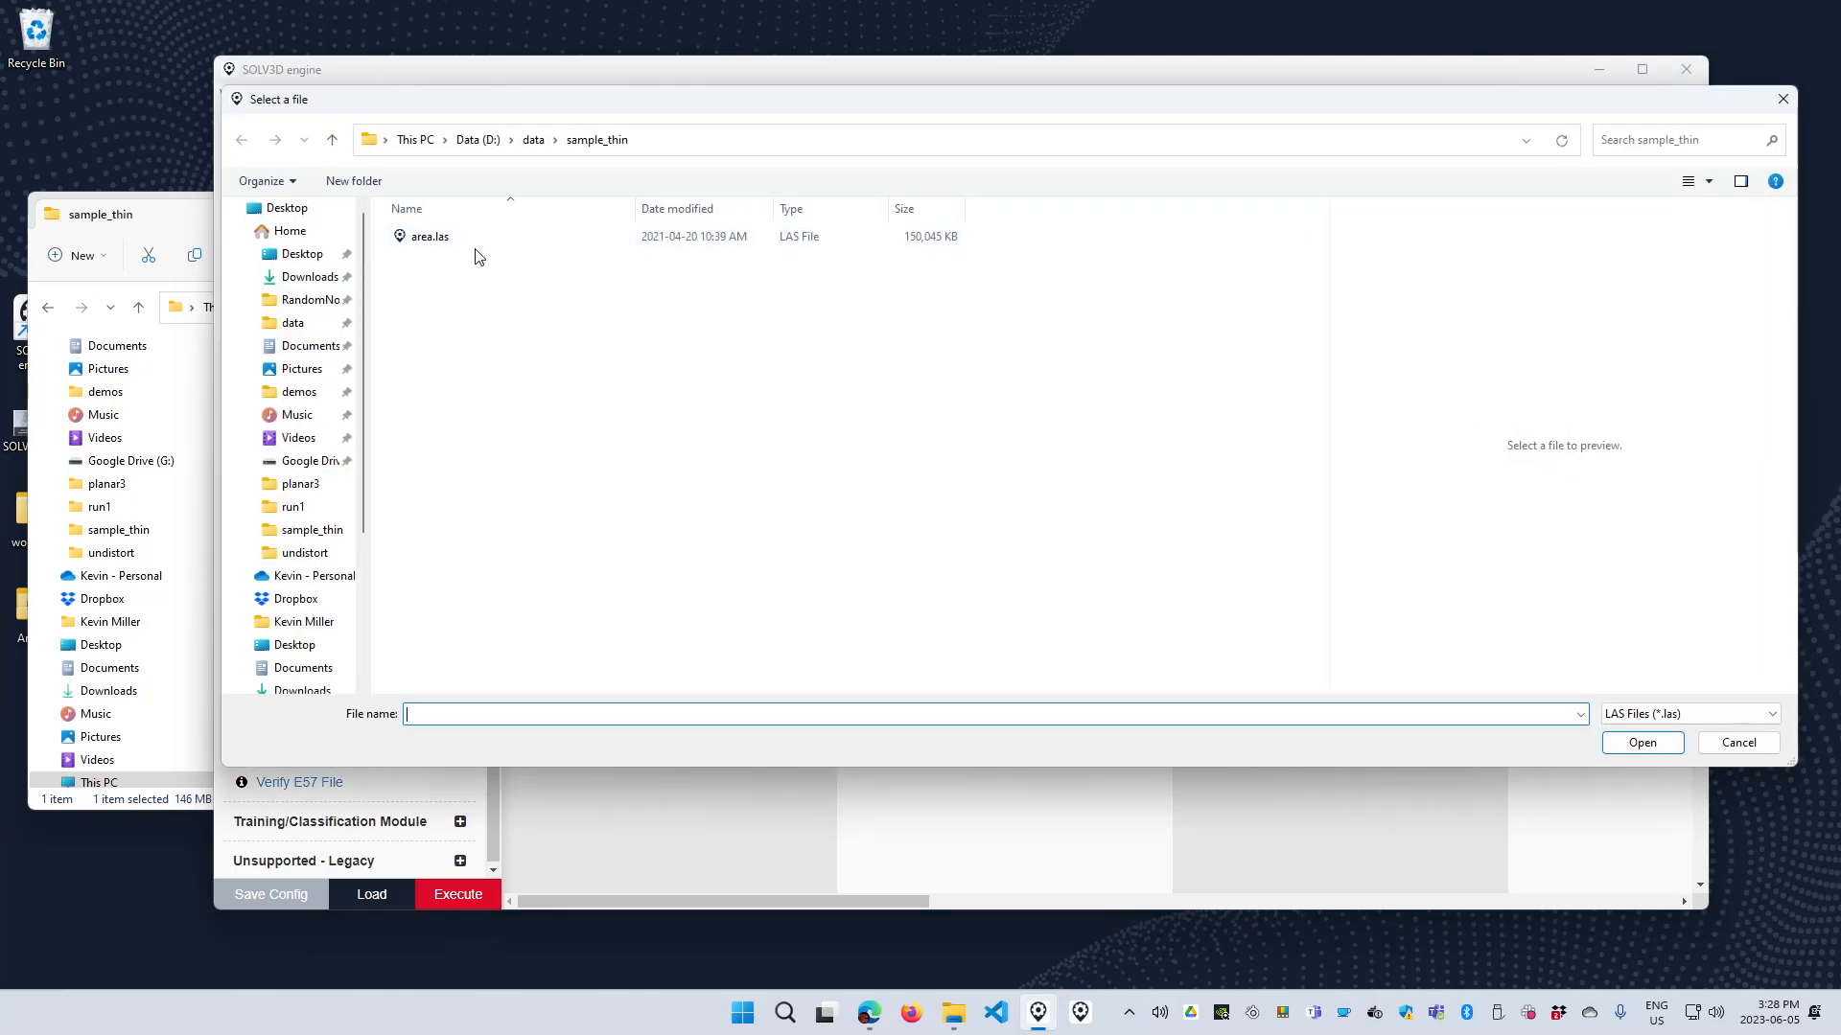
double_click(476, 241)
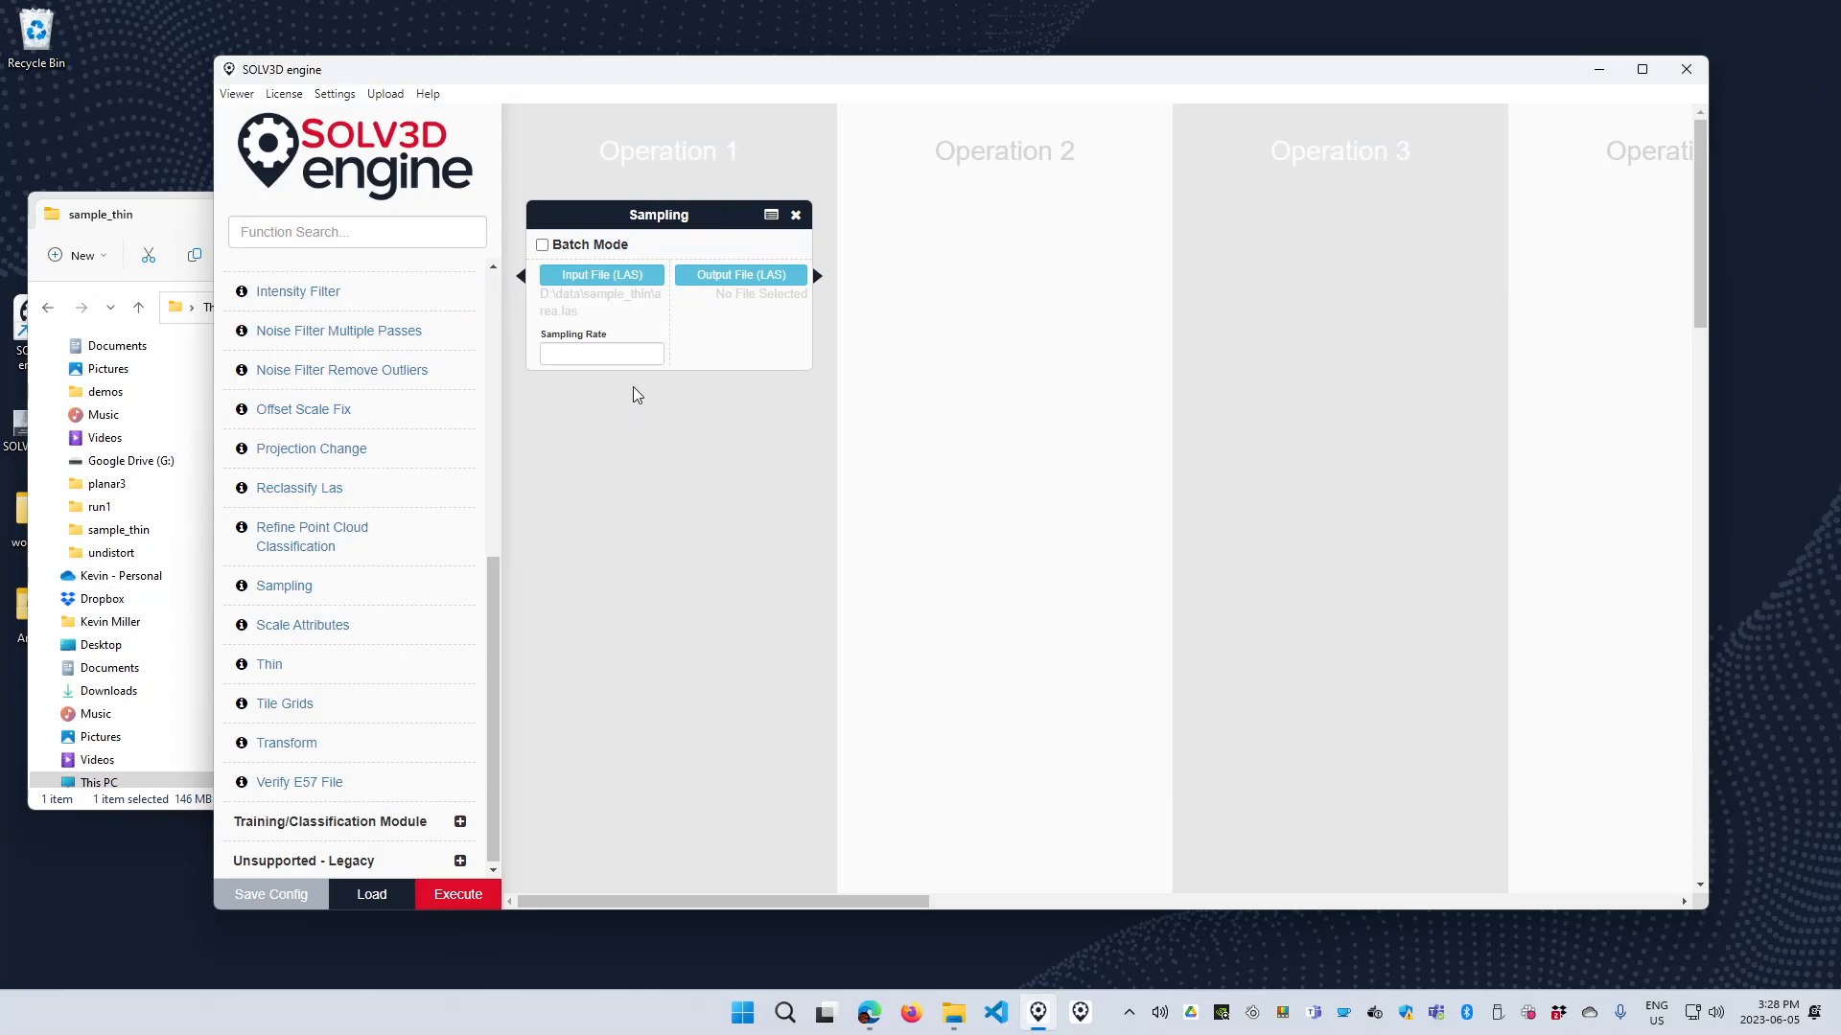
click(582, 356)
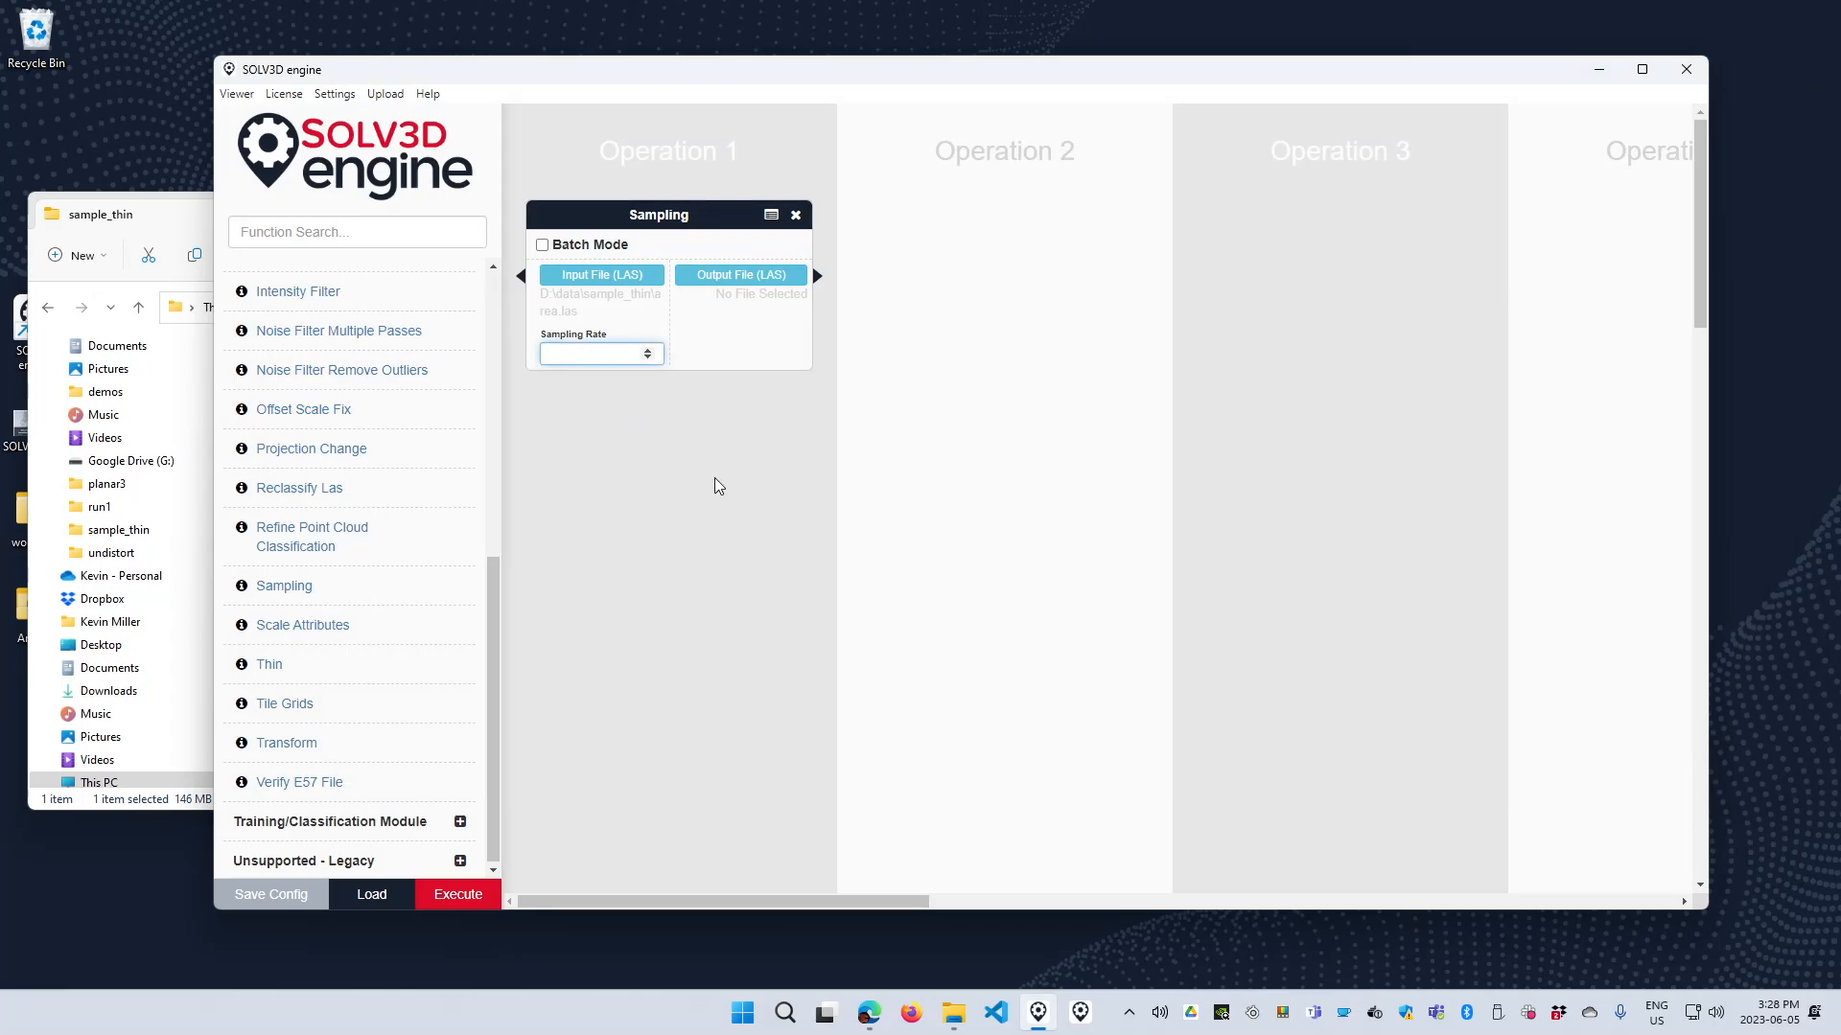
text(0.1)
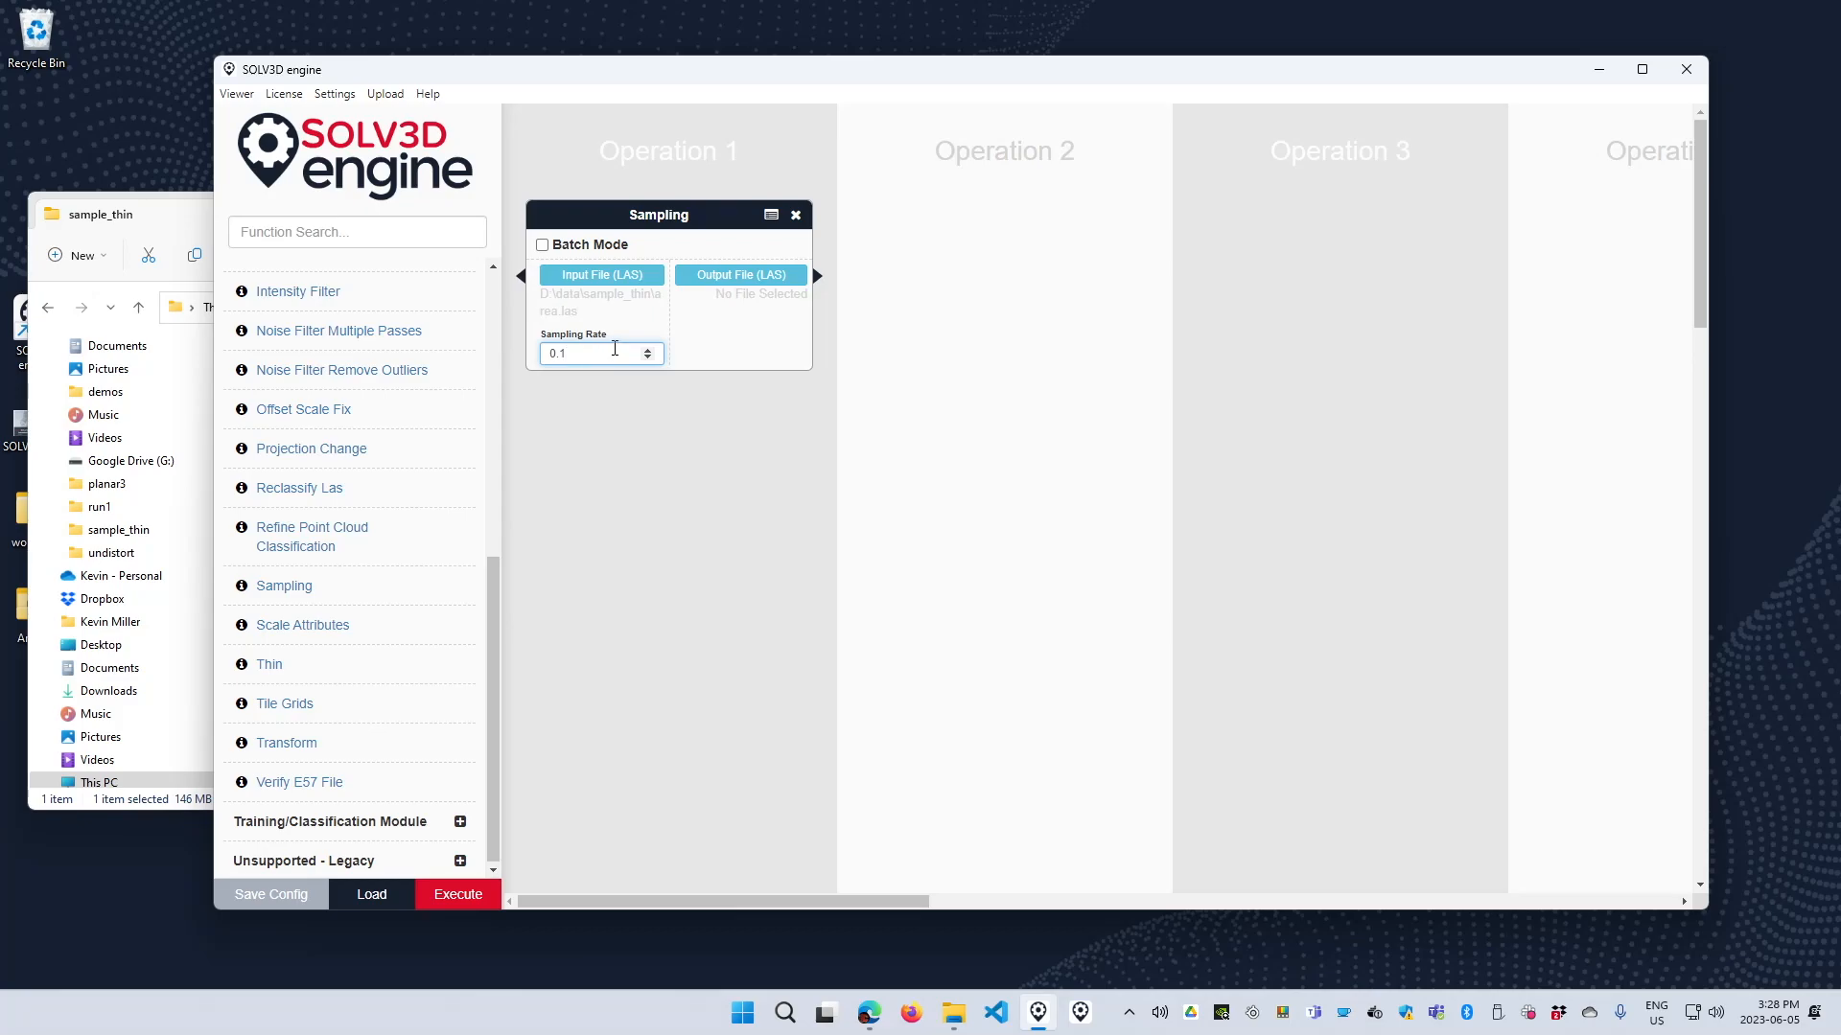
Set the Sampling output file to area_sample.las in the sample_thin folder.
click(725, 290)
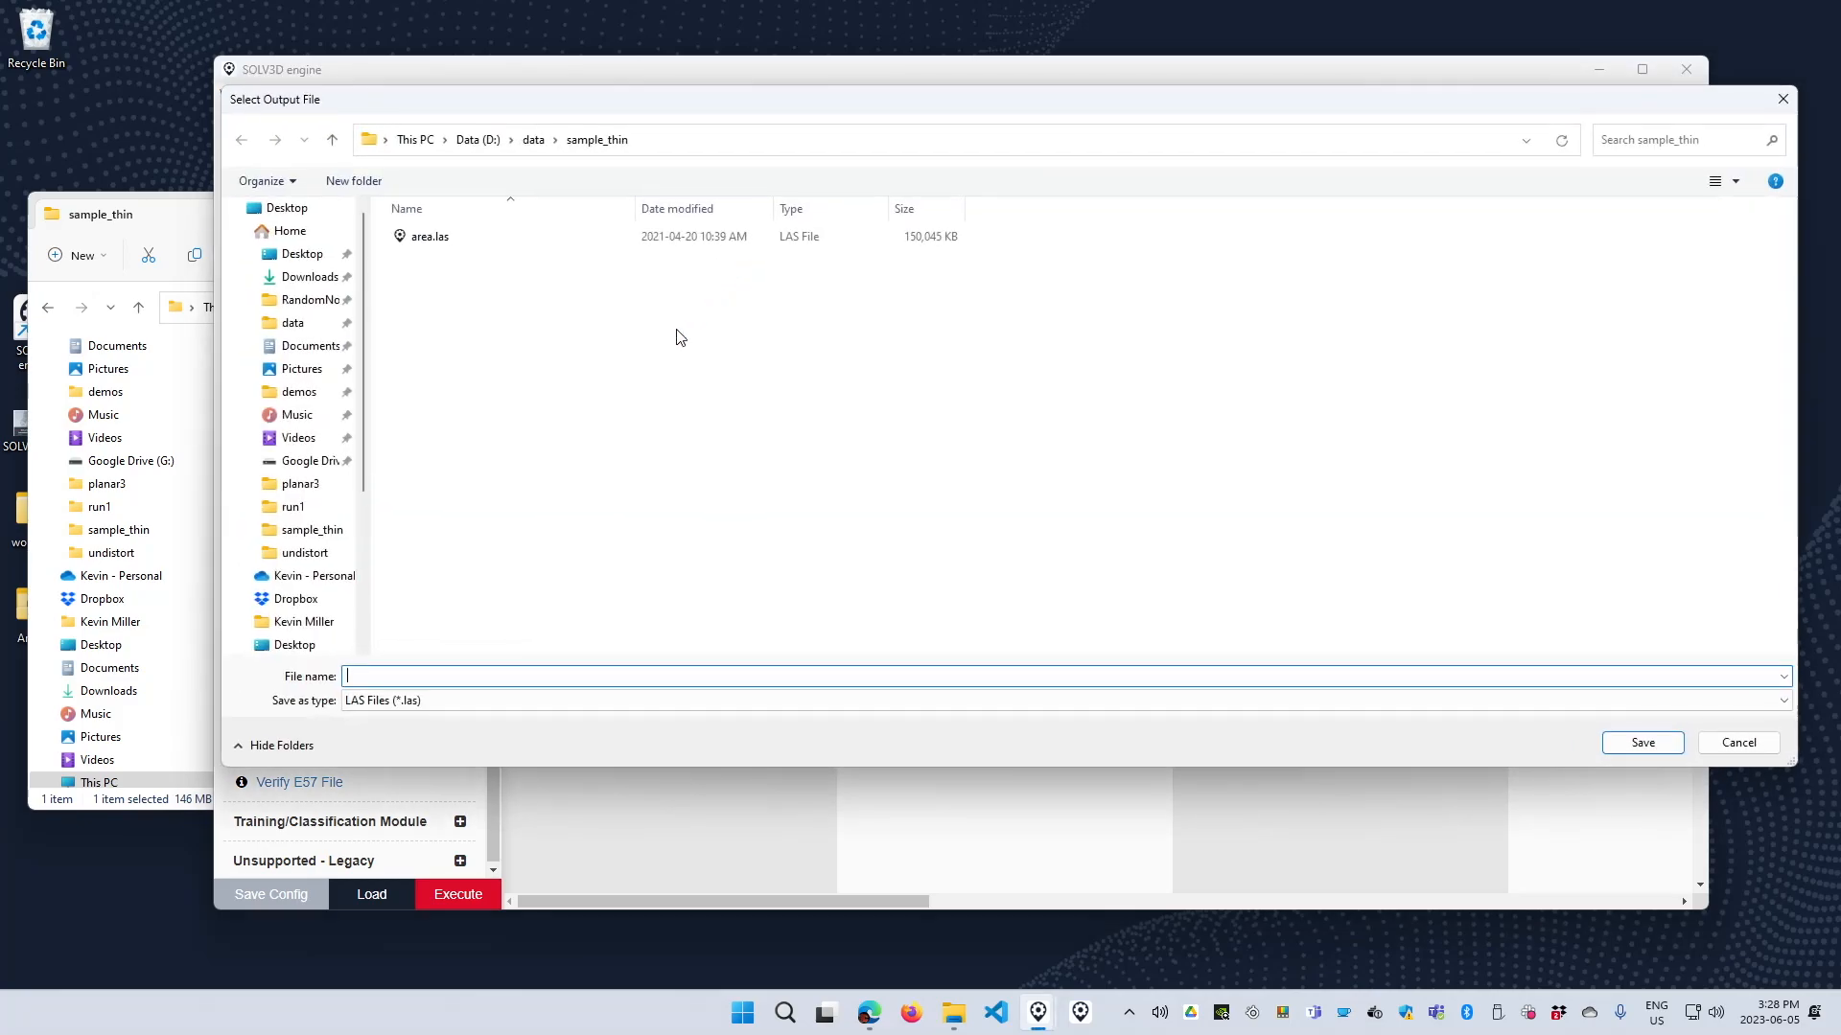
text(area_sample.las)
key(Return)
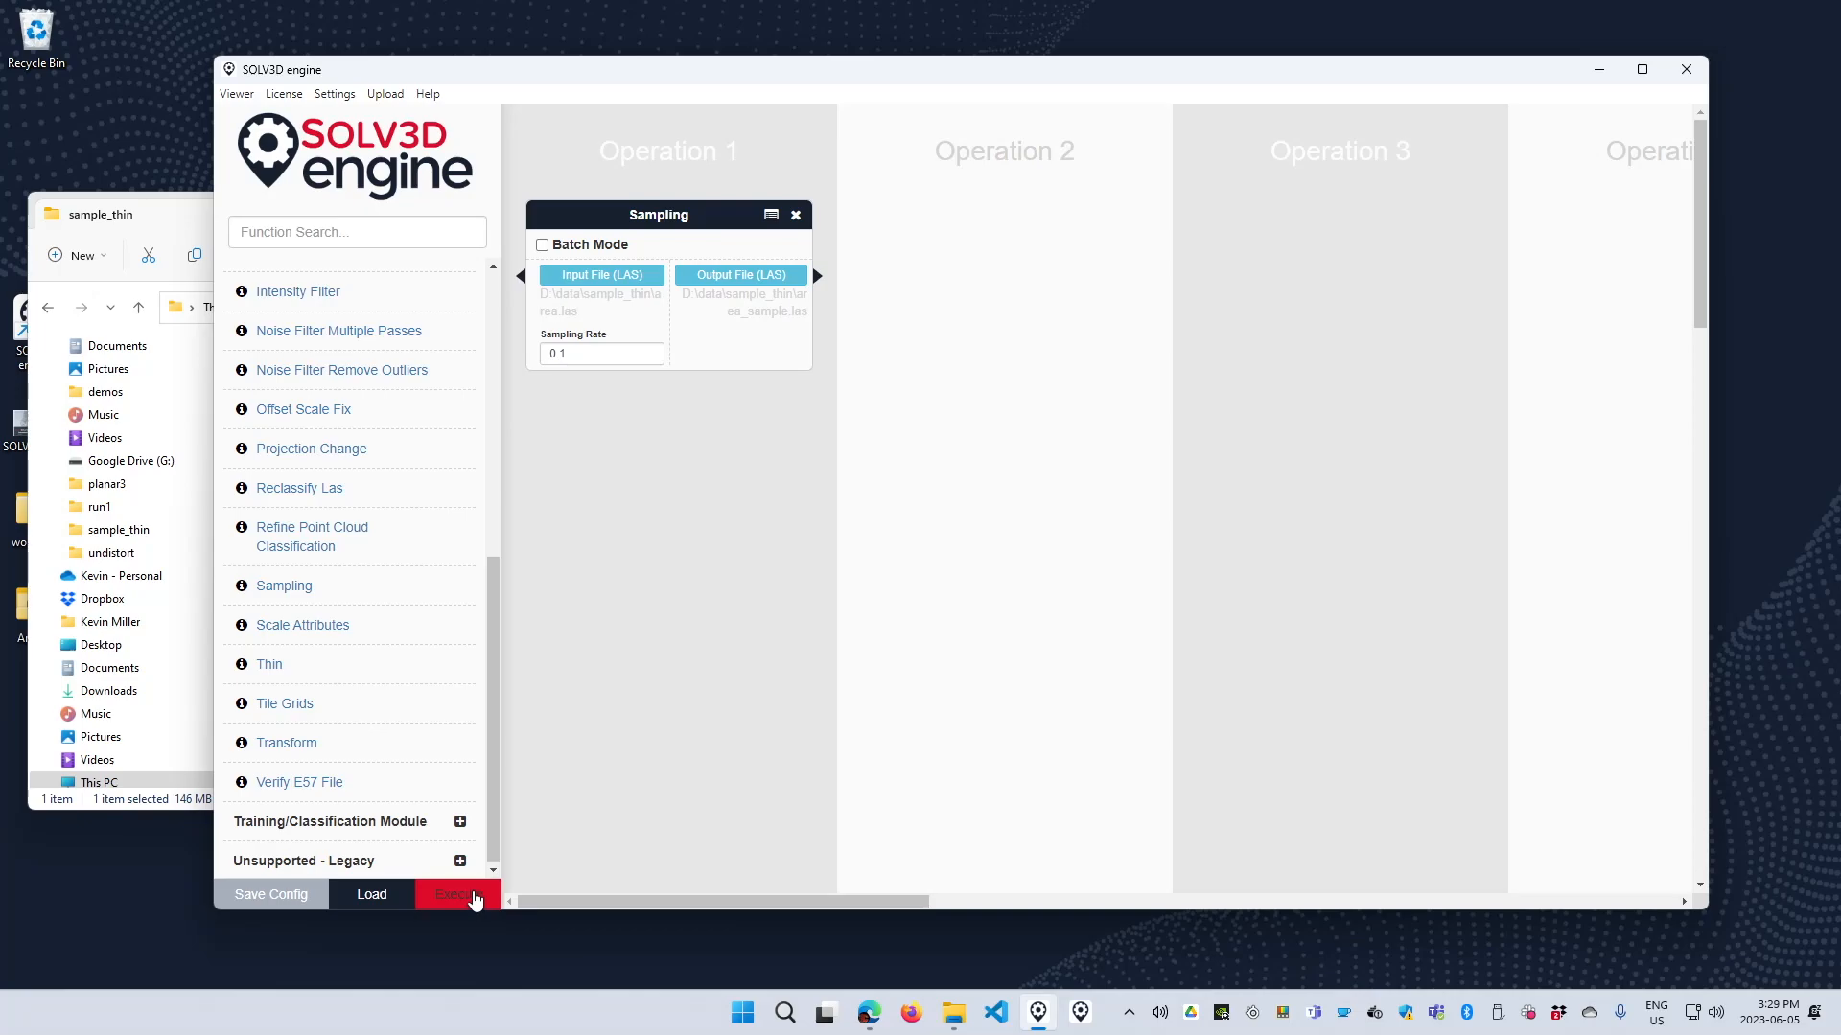
Execute the Sampling workflow and exit the process once it has finished.
click(476, 898)
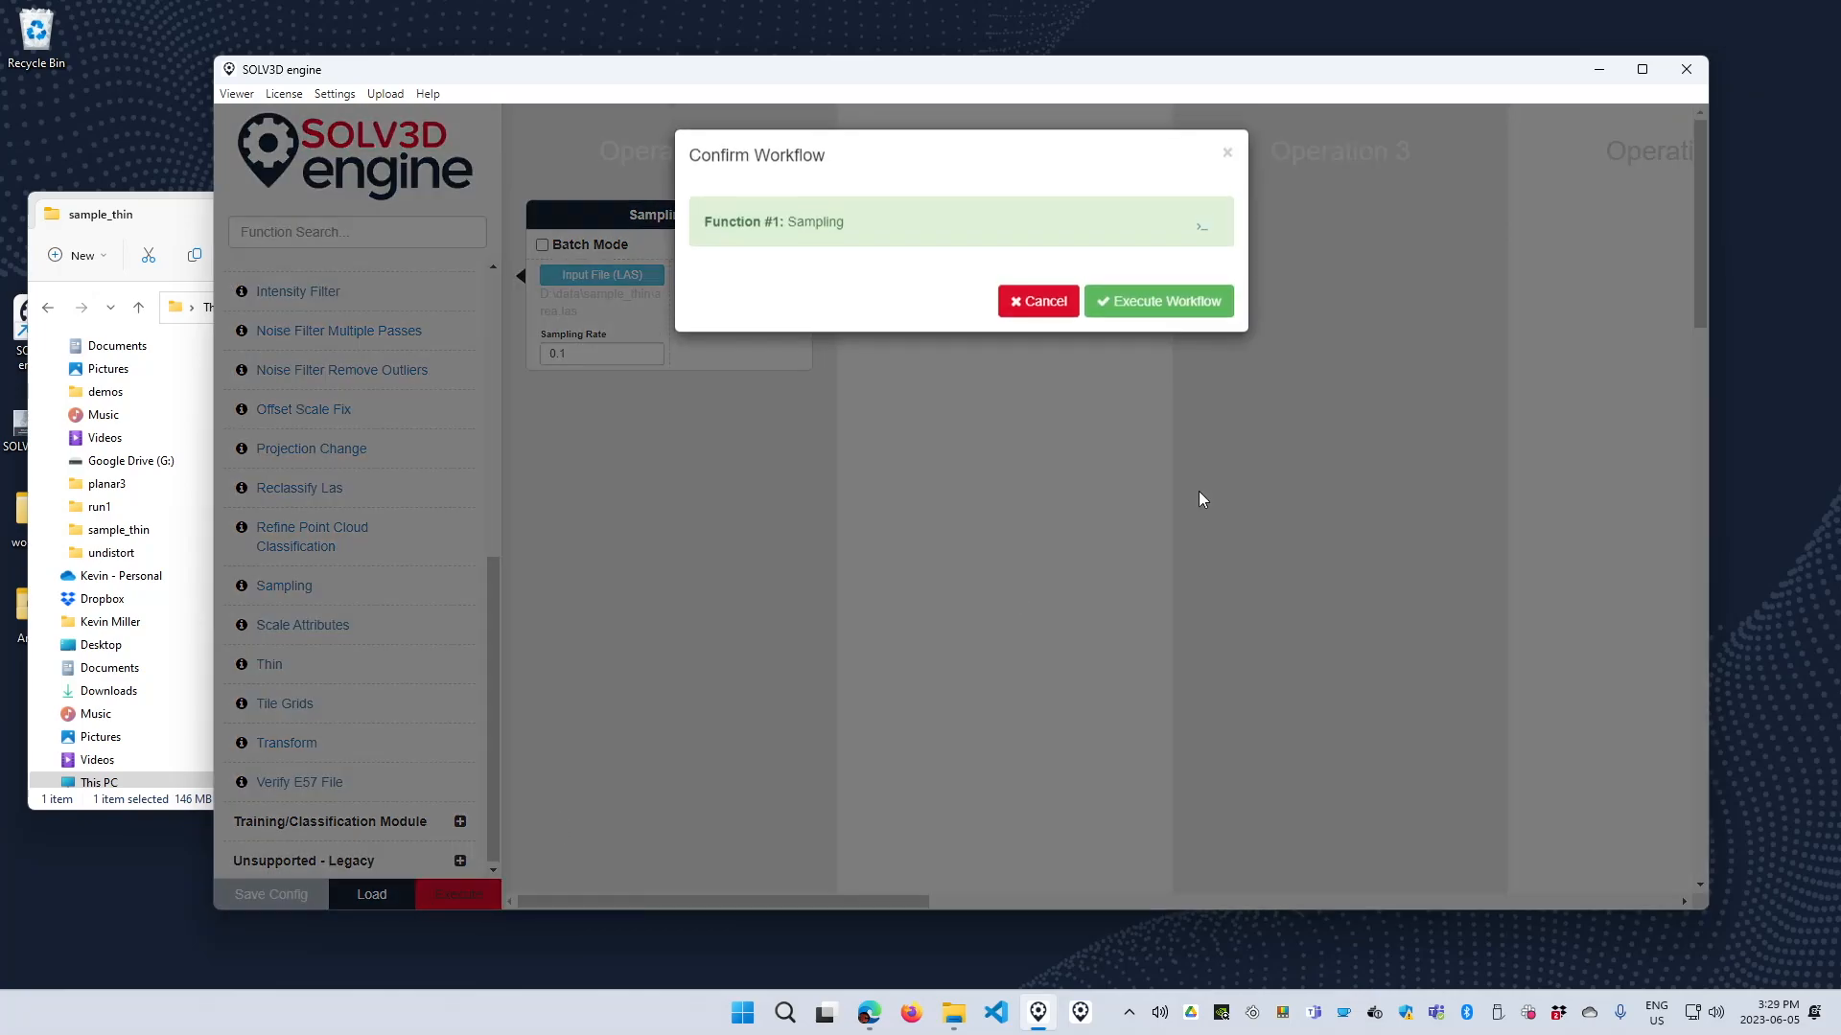
click(1181, 306)
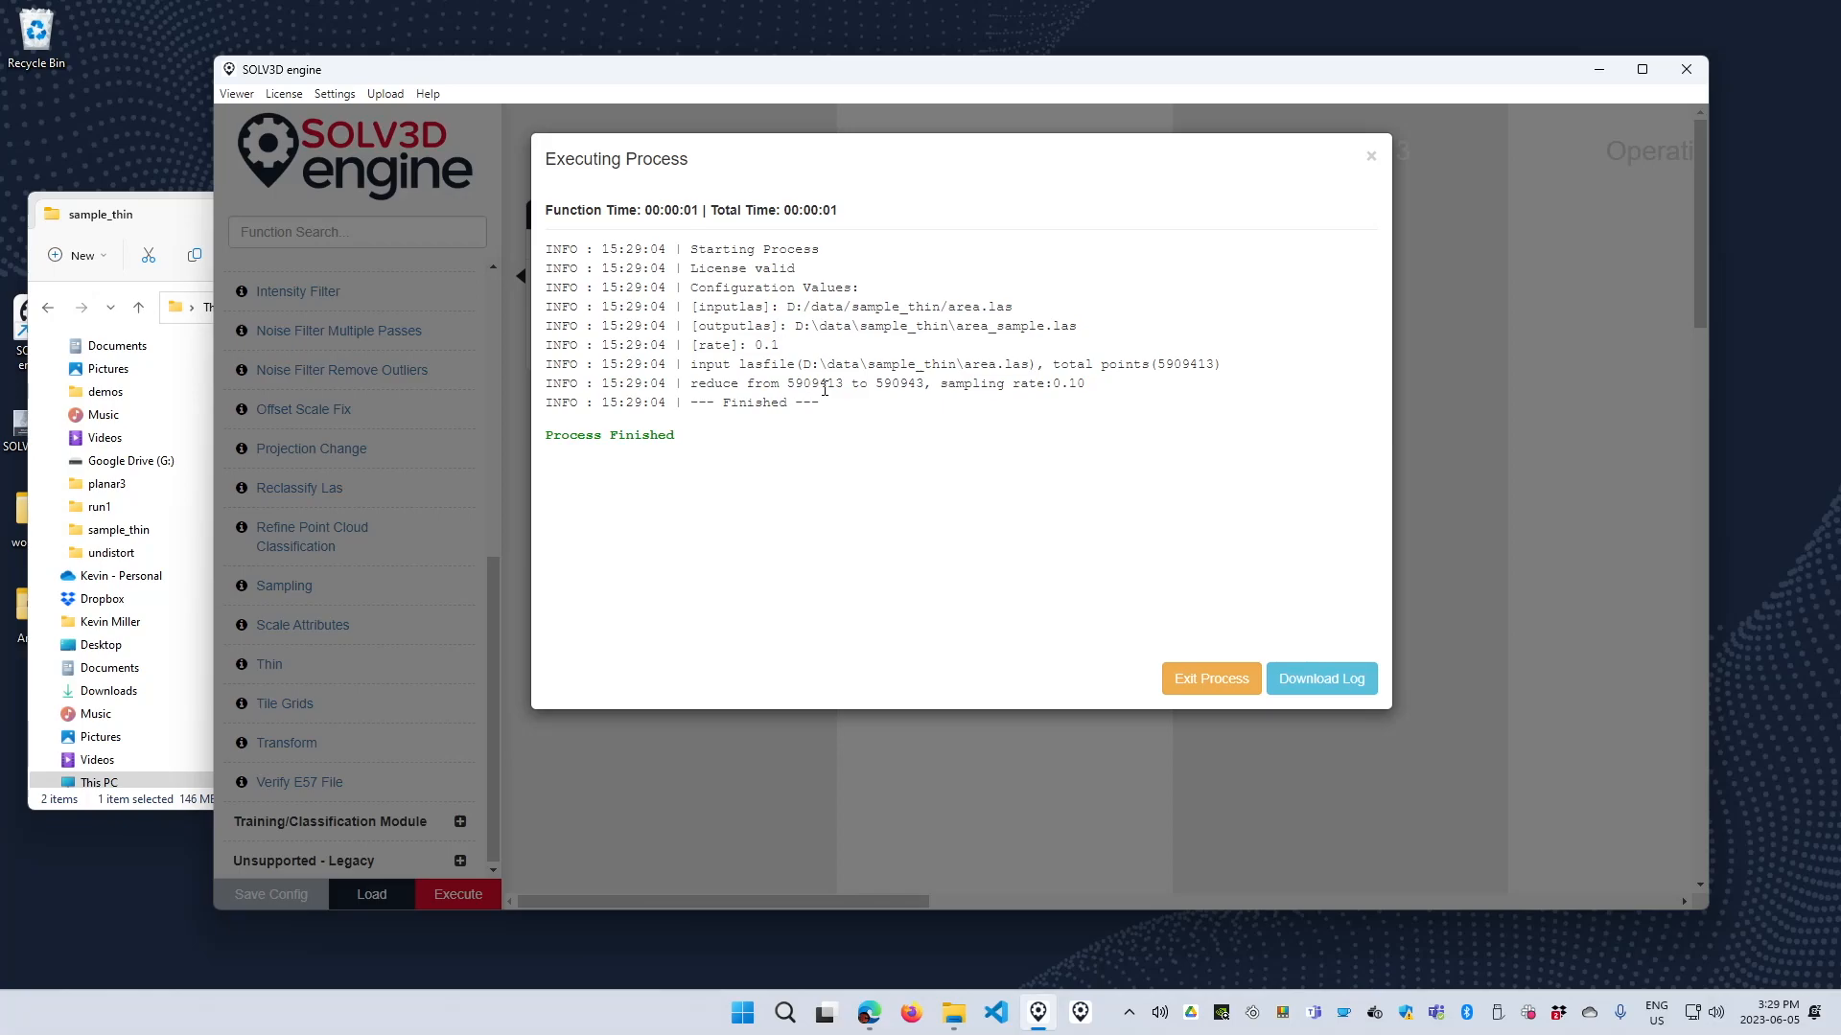
click(1193, 680)
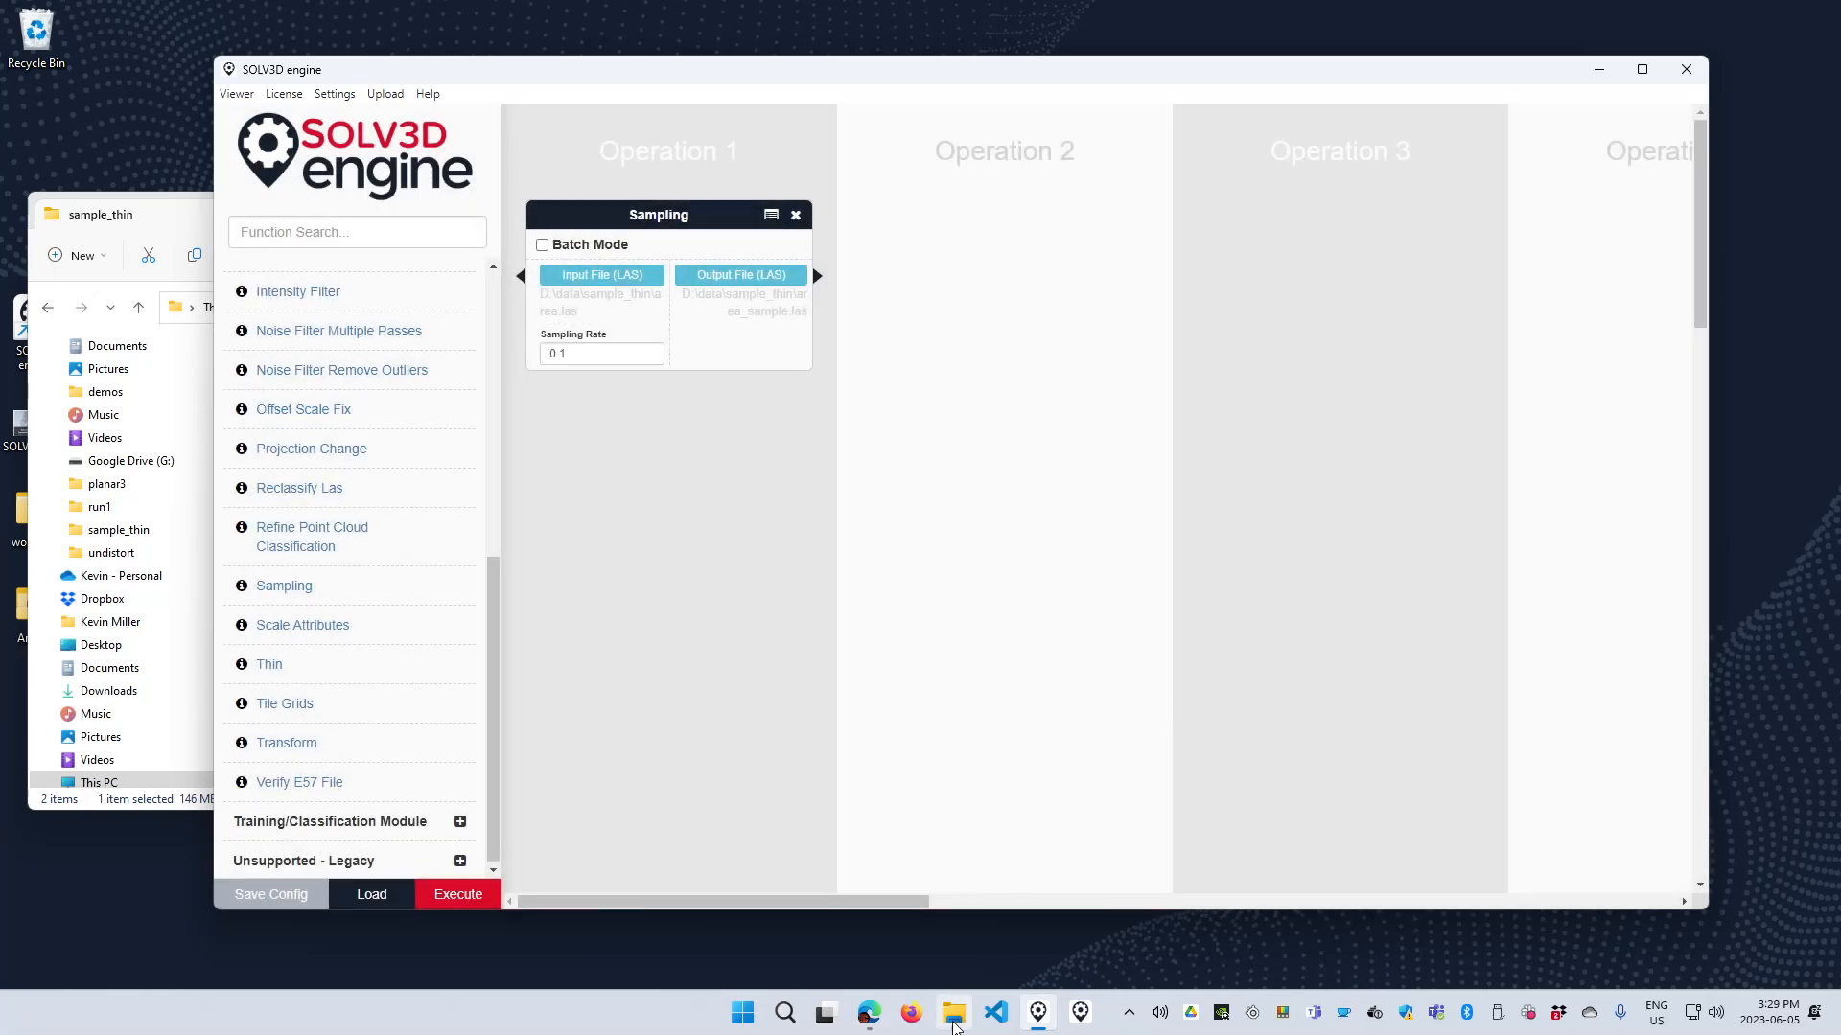
Open area_sample.las from the sample_thin folder and inspect its point density from several angles, closing the viewer without saving.
click(953, 1013)
click(528, 448)
double_click(485, 395)
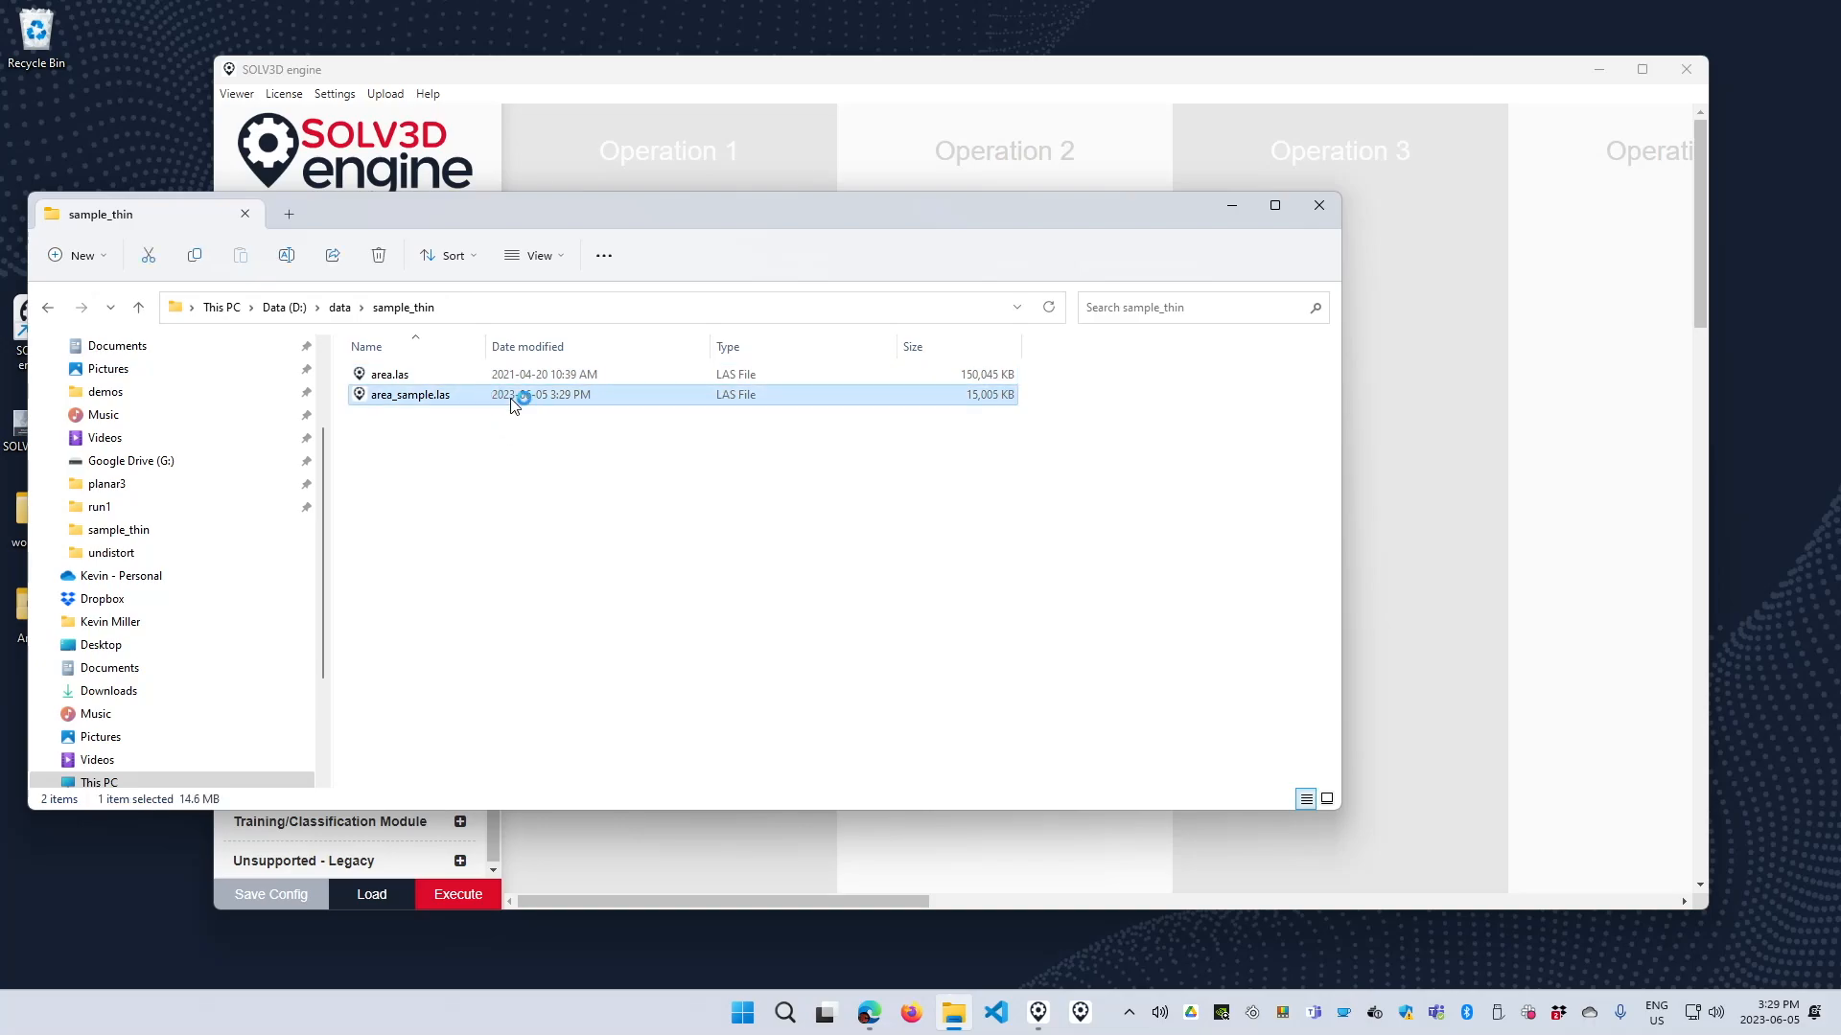
click(1737, 9)
click(1080, 1013)
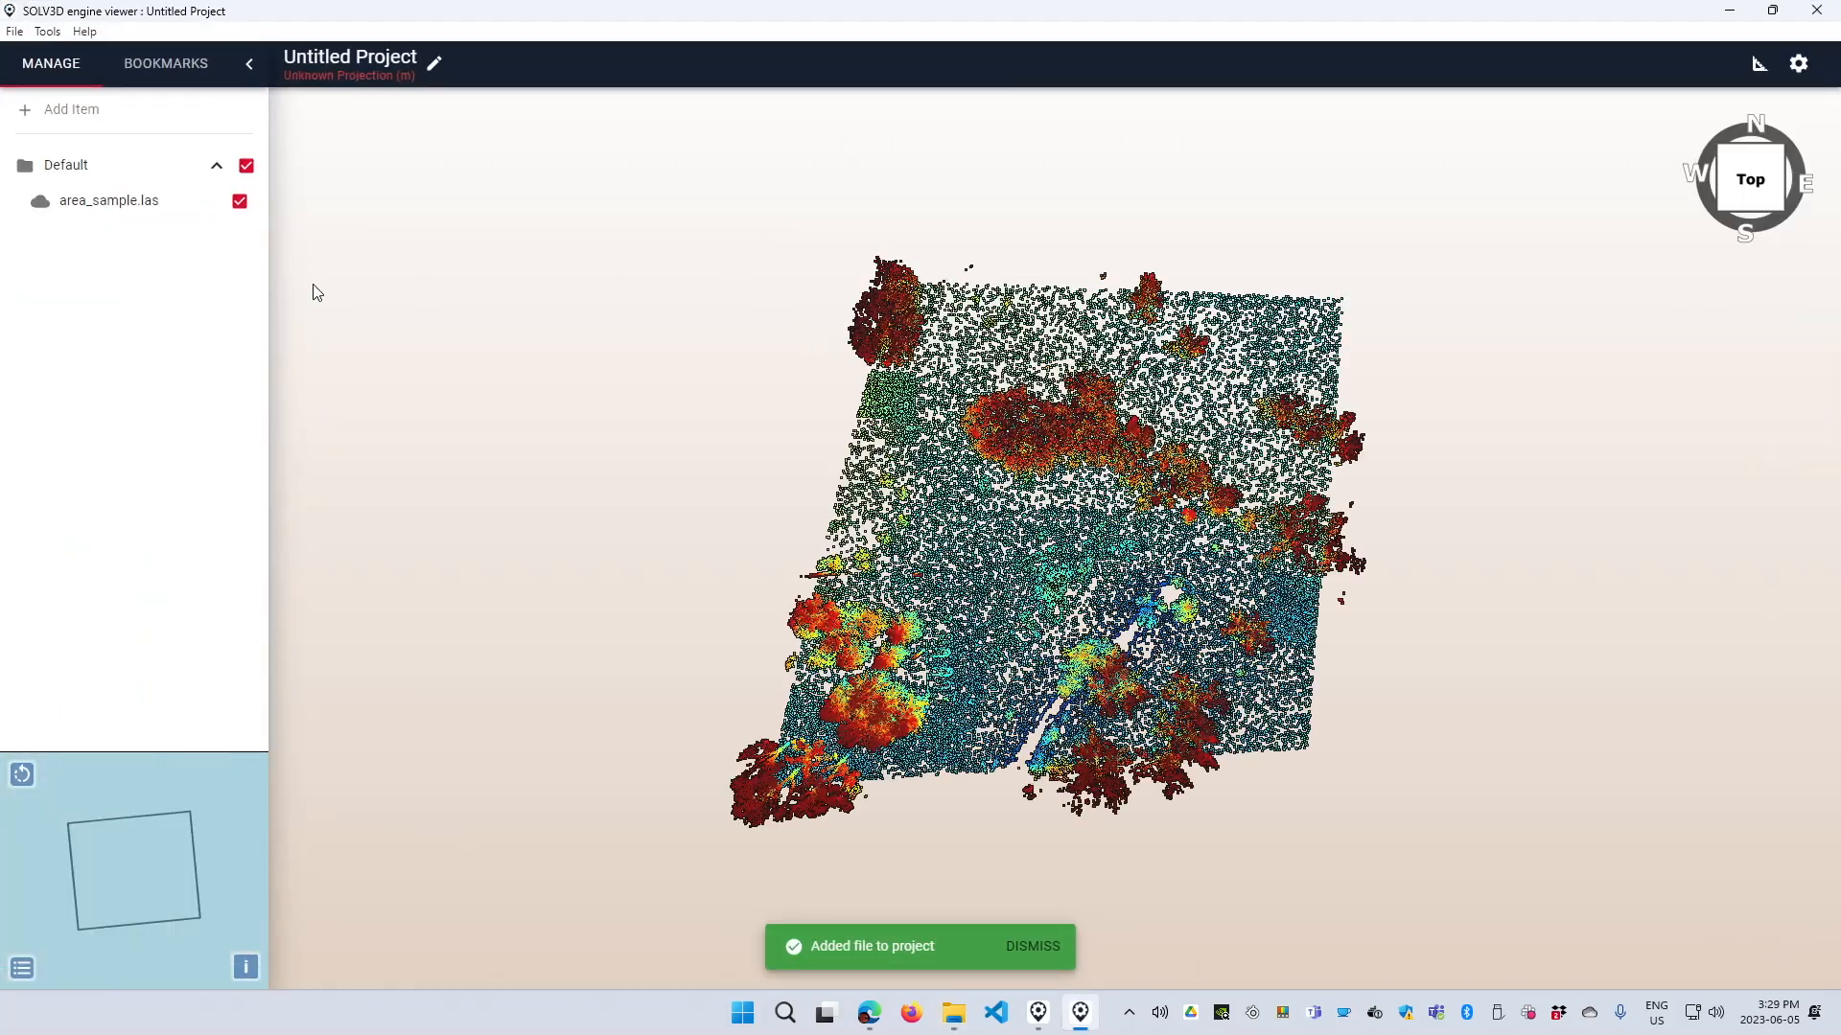
drag(1121, 592, 1041, 651)
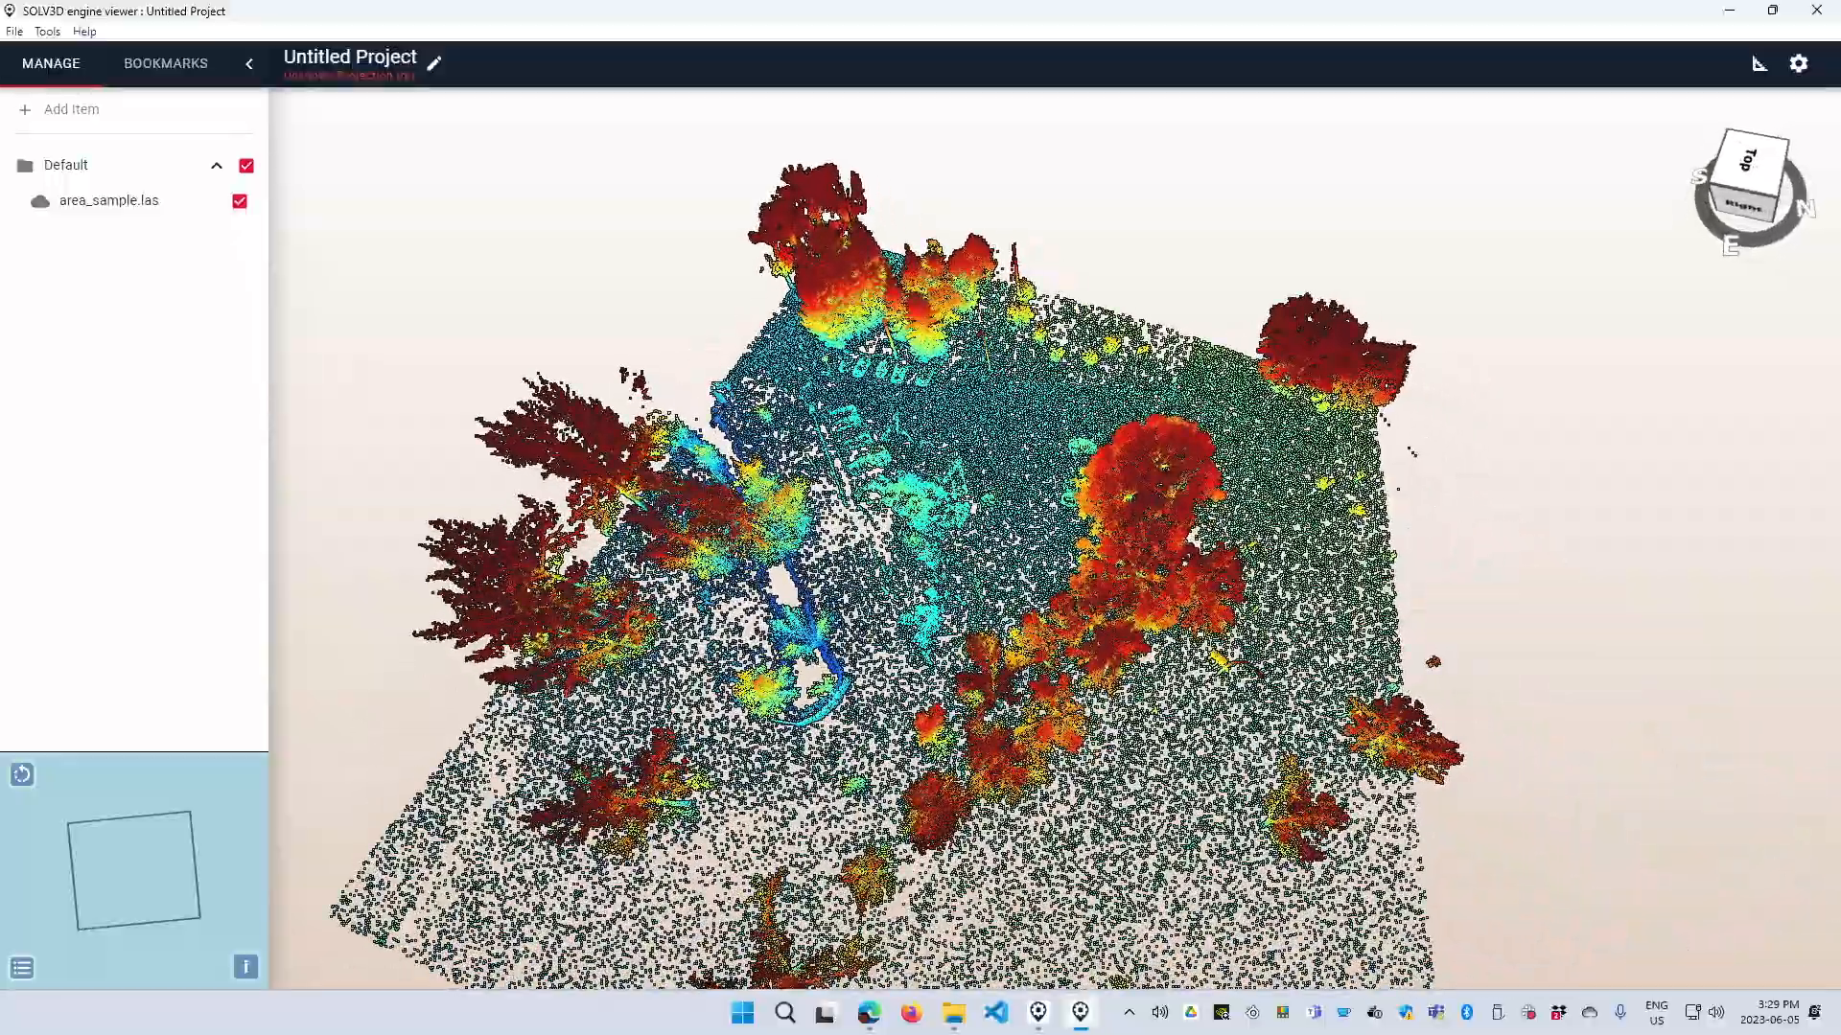
drag(1327, 654, 1315, 627)
right_drag(1272, 688, 1258, 619)
scroll(1227, 628, down, 2)
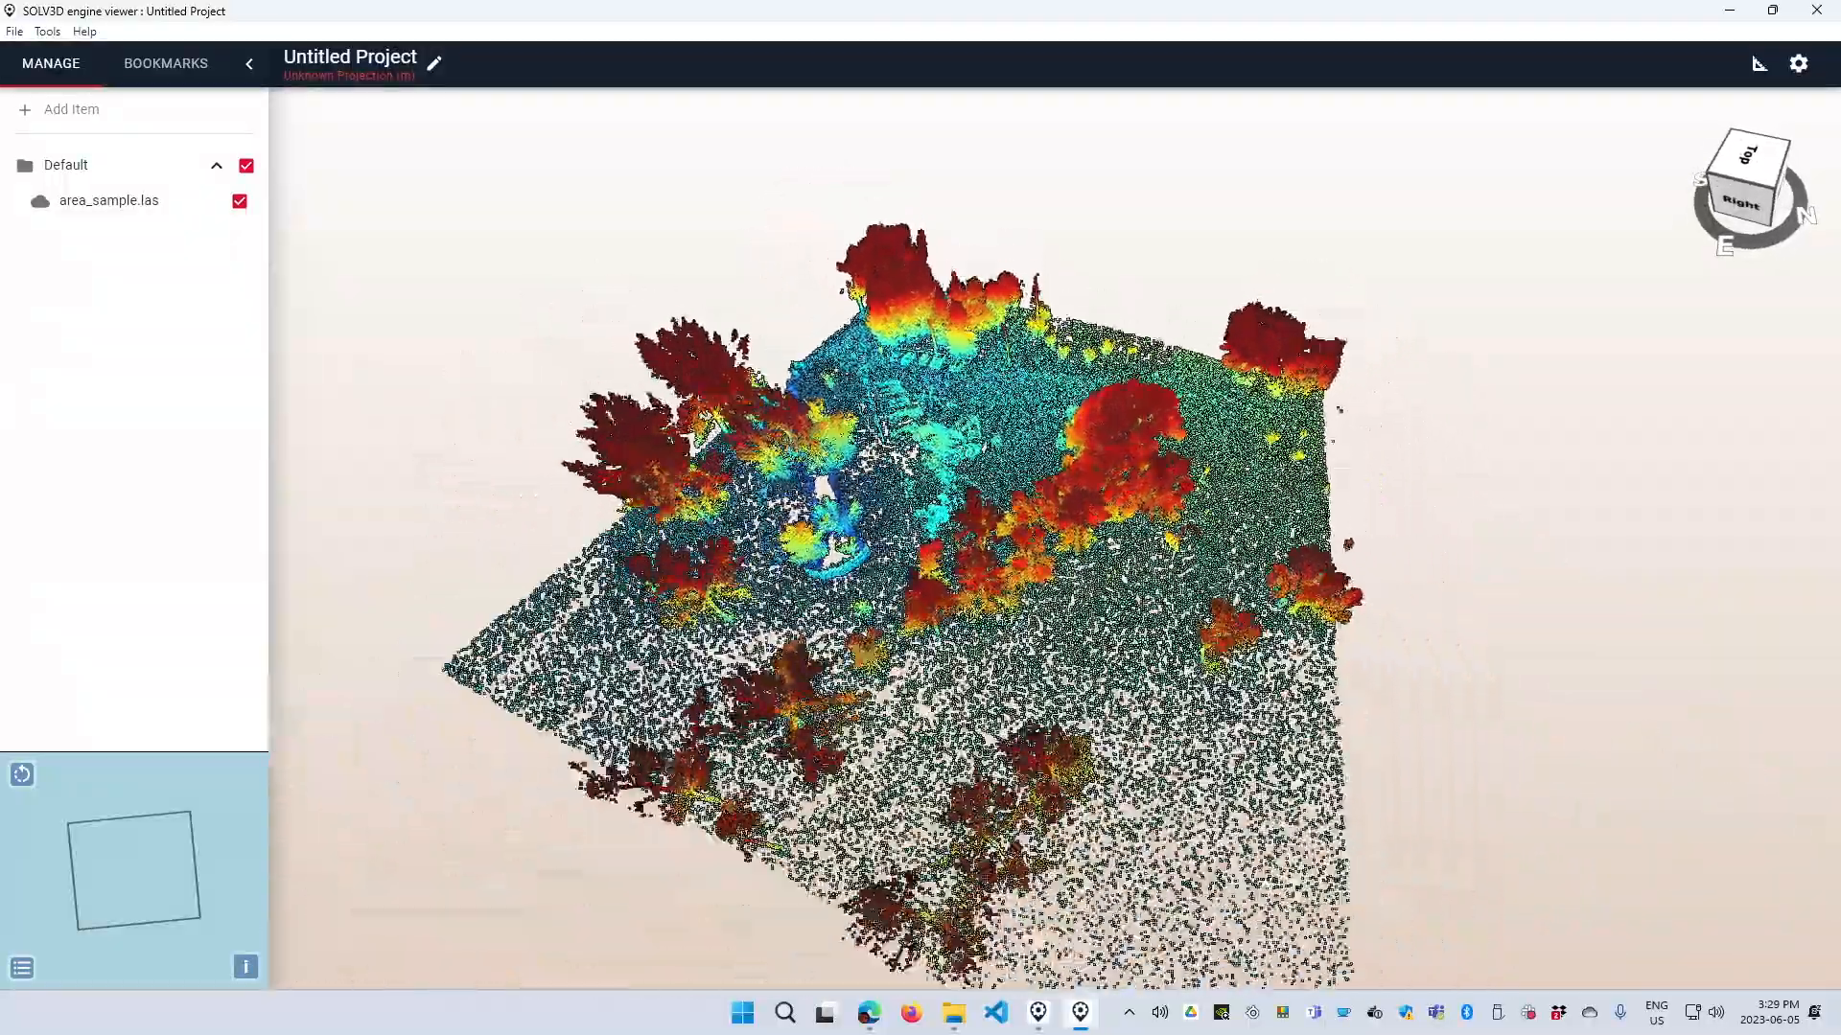
drag(1196, 631, 1186, 672)
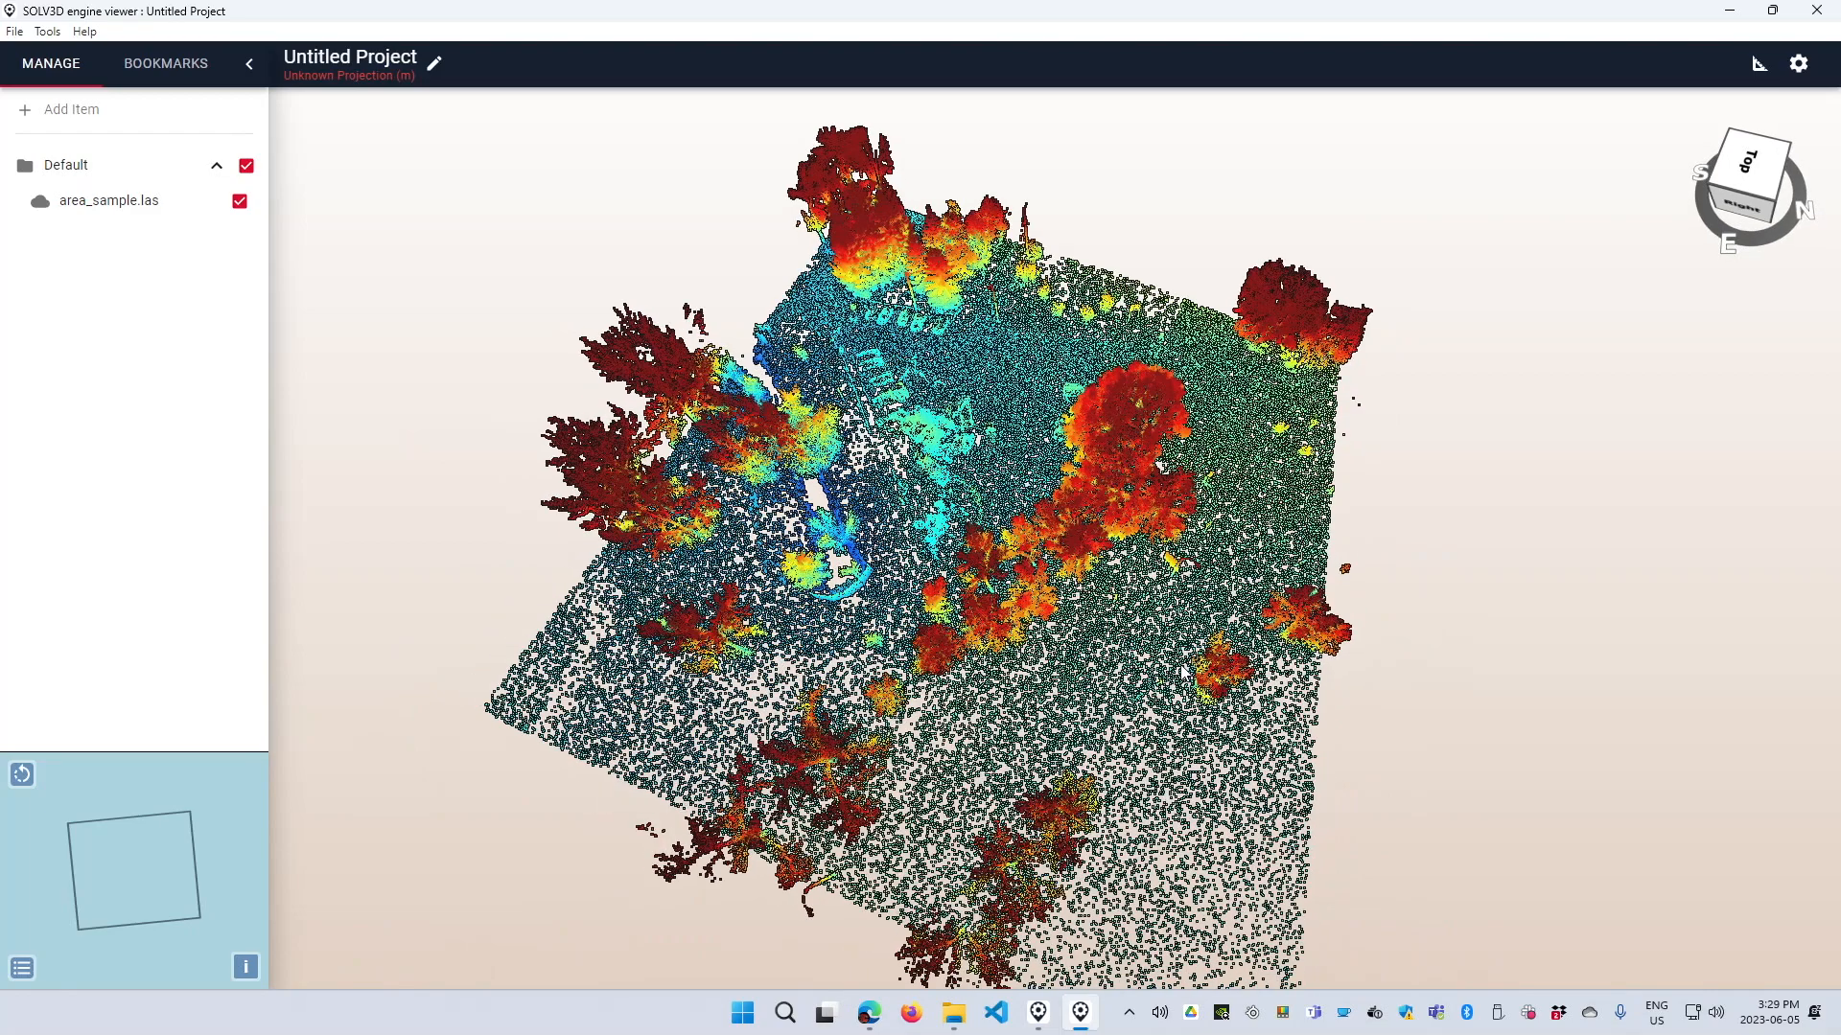
click(1822, 12)
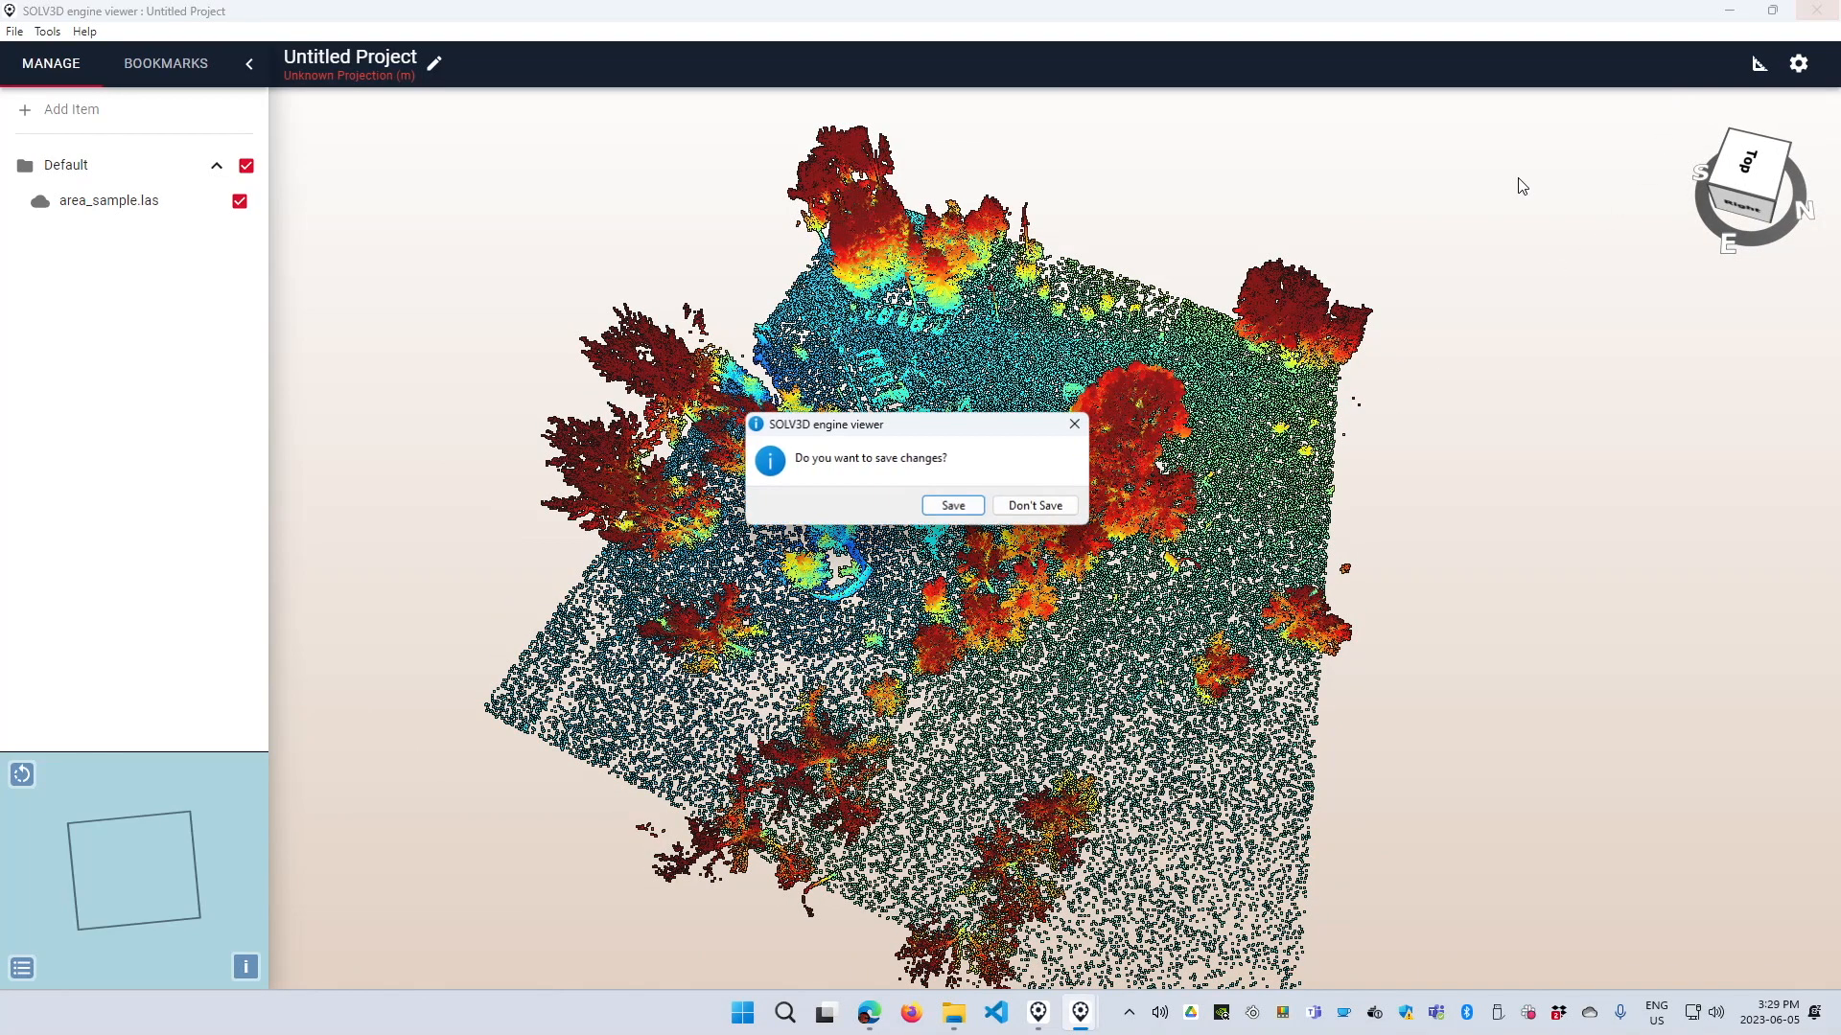
click(1040, 508)
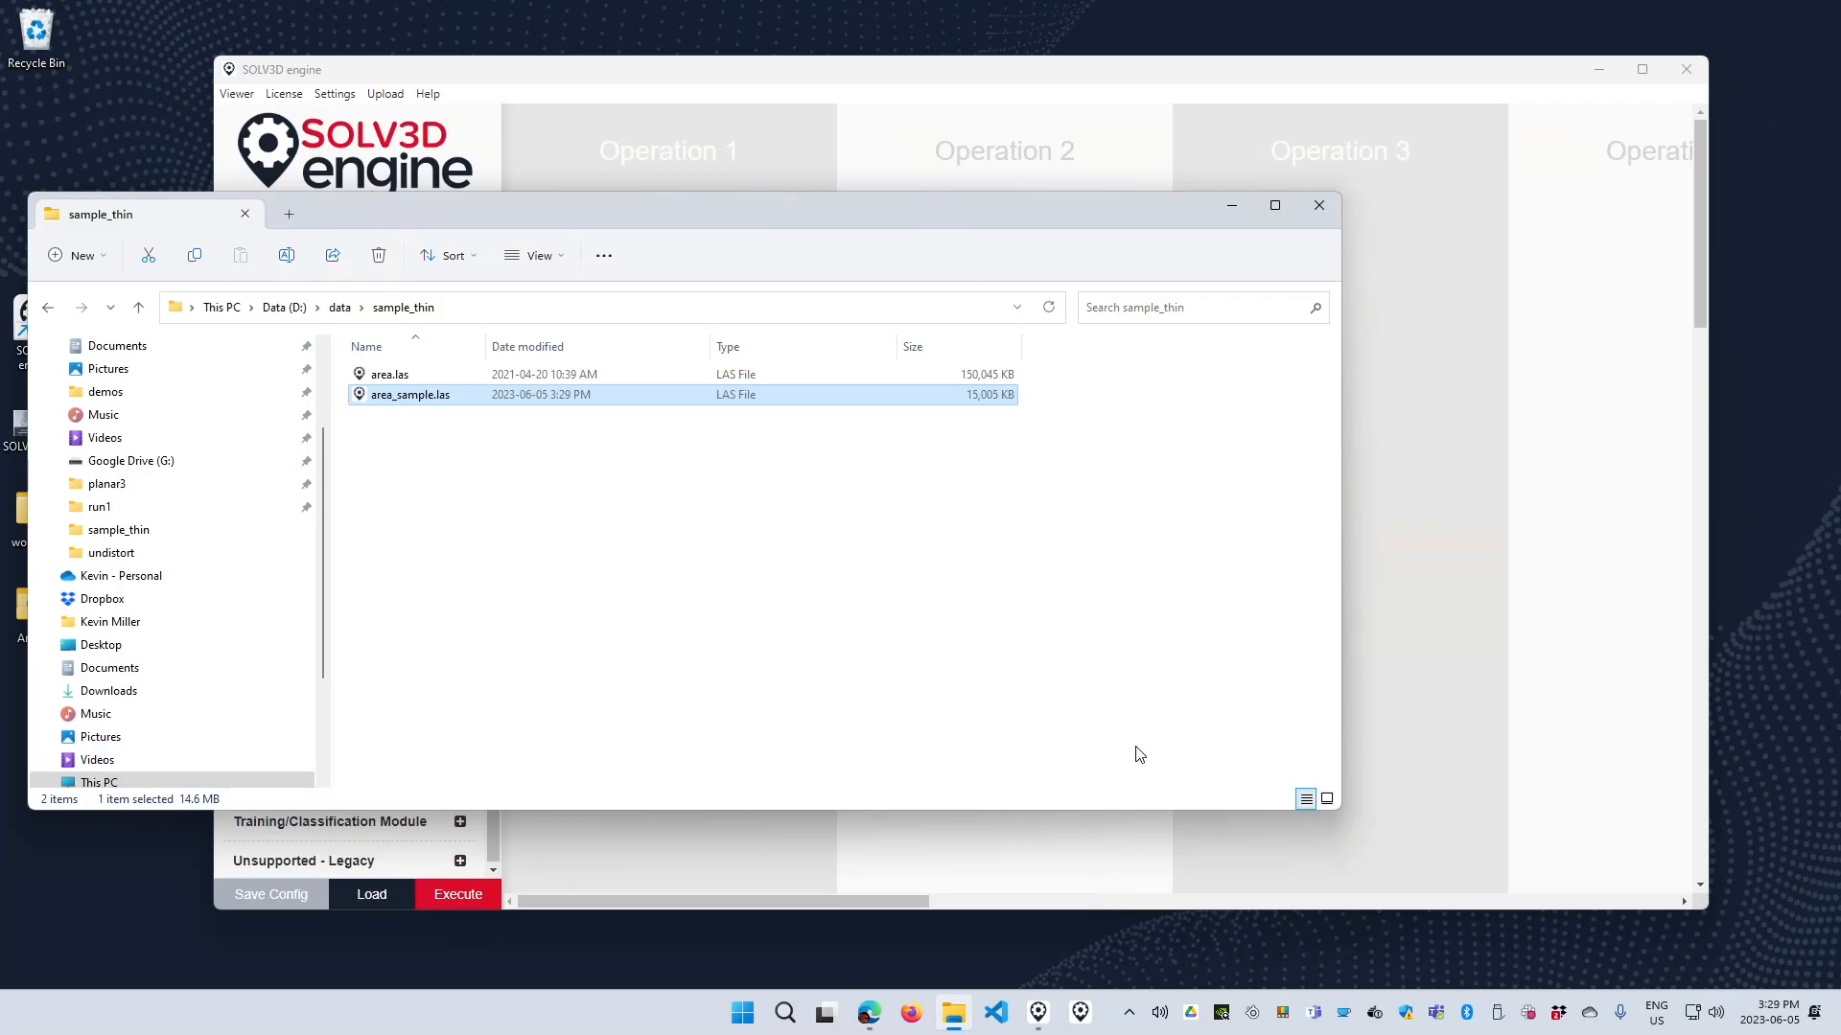
Replace the Sampling function in Operation 1 with the Thin function.
click(1515, 458)
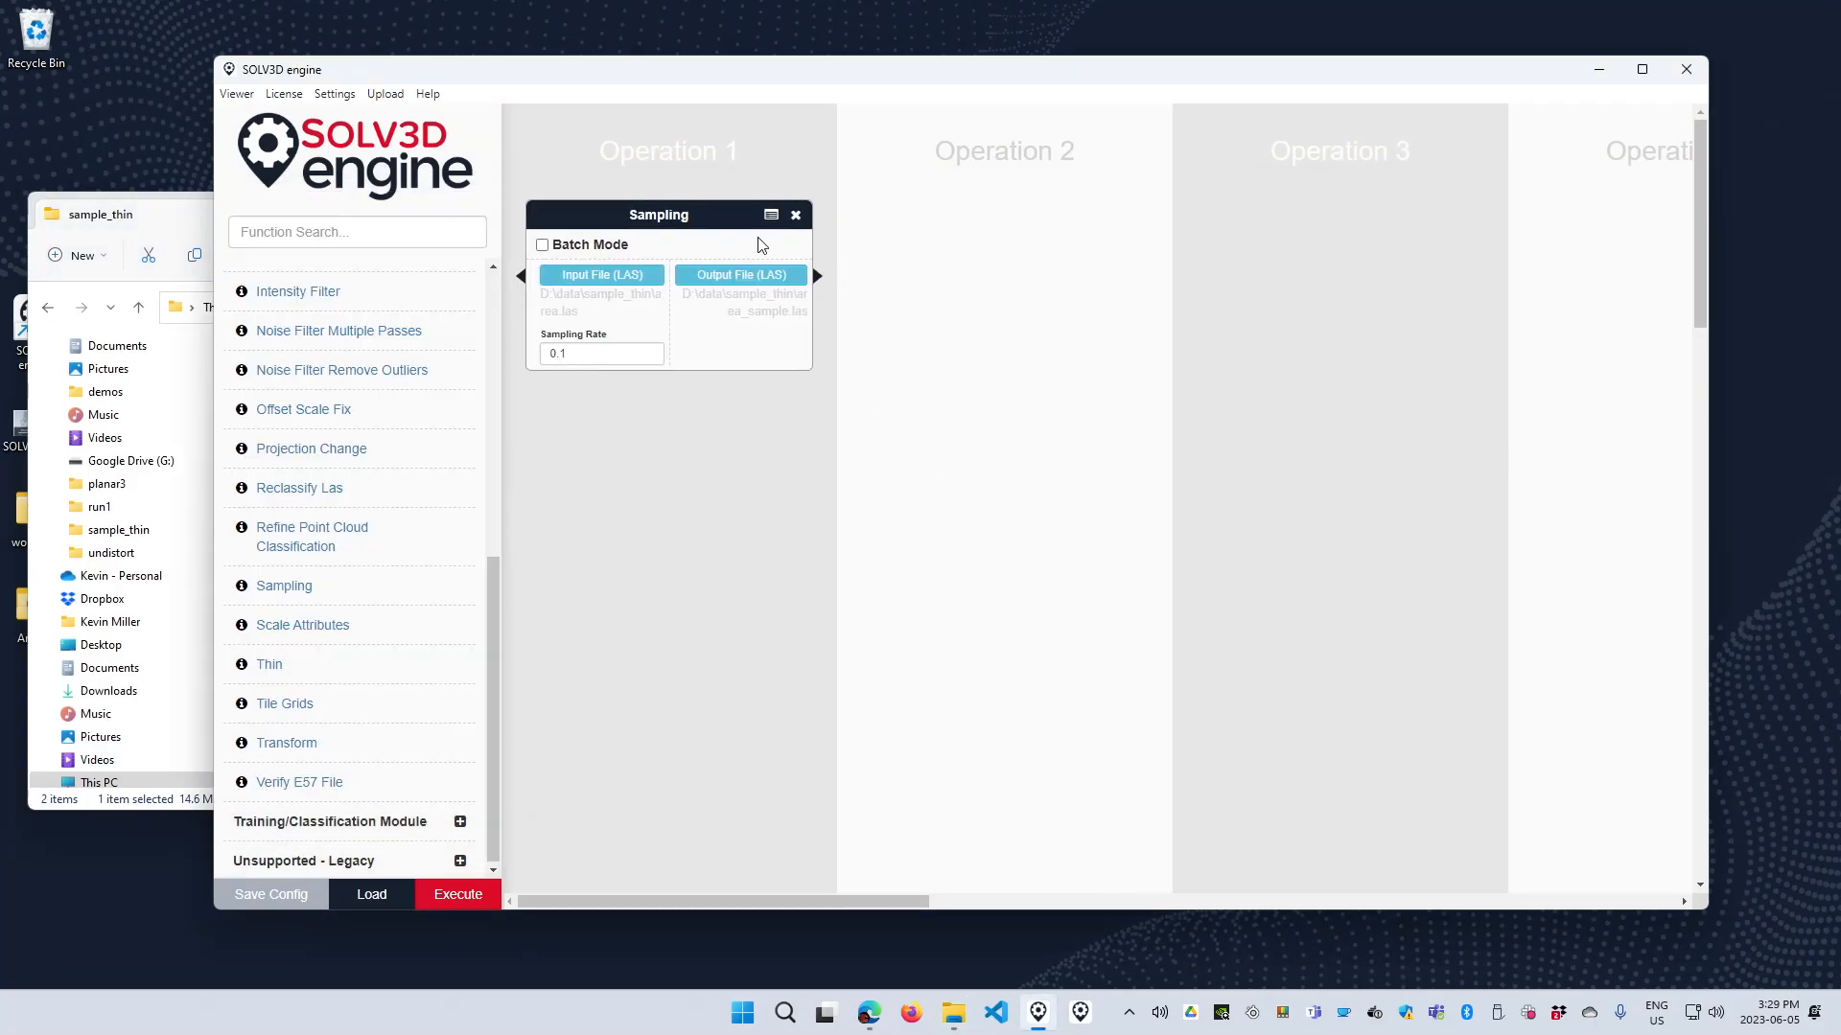
click(796, 216)
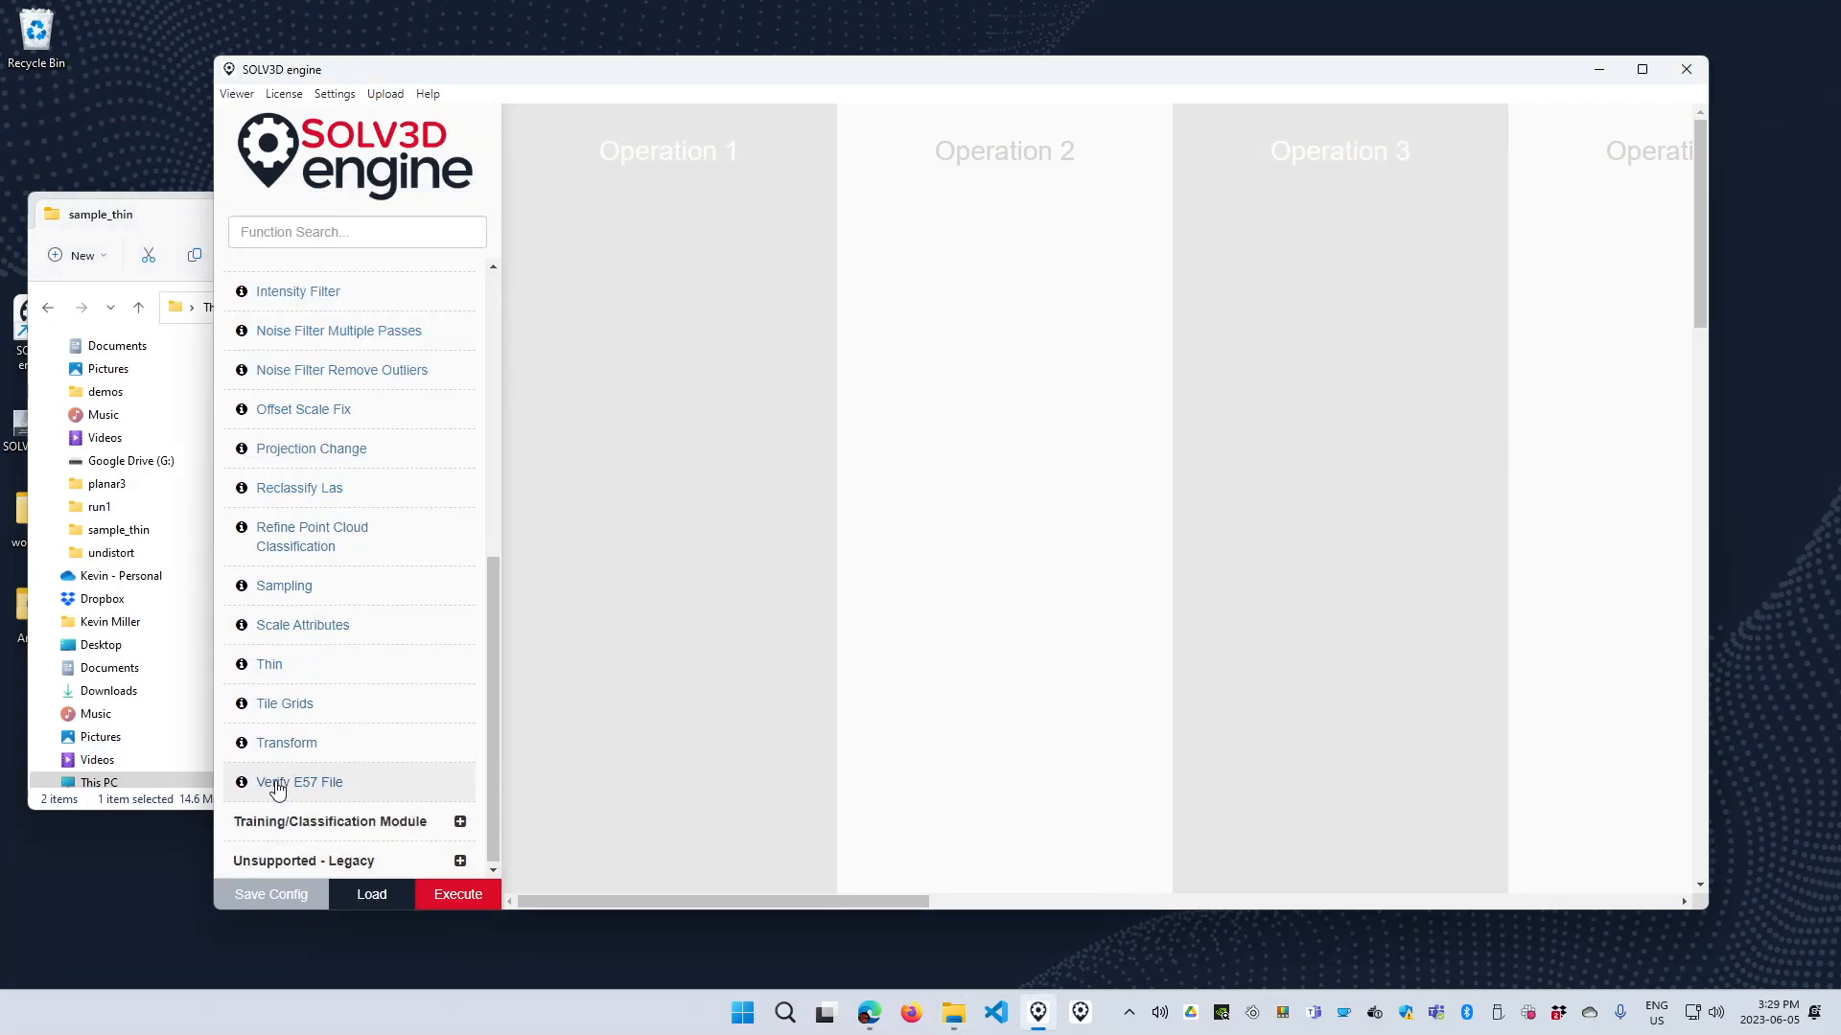
click(285, 676)
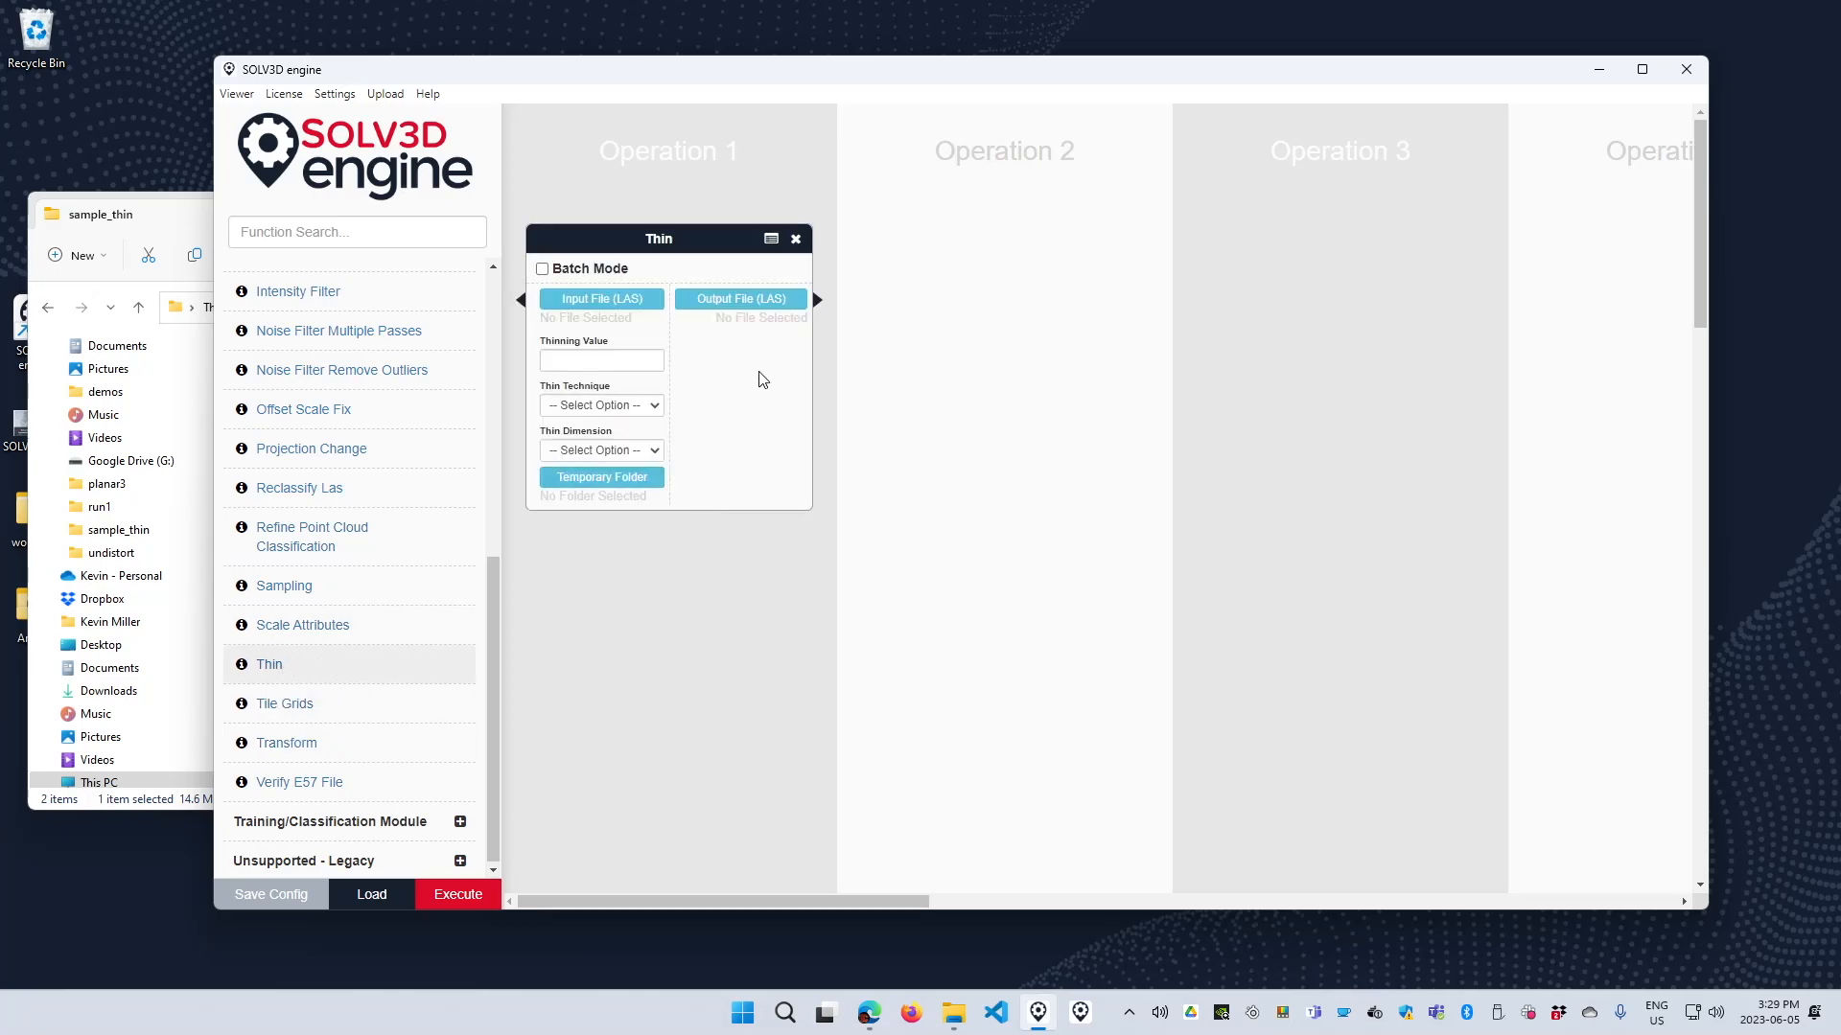
Set the Thin function's input file to area.las and its output file to area_thinned.las.
click(599, 299)
double_click(430, 237)
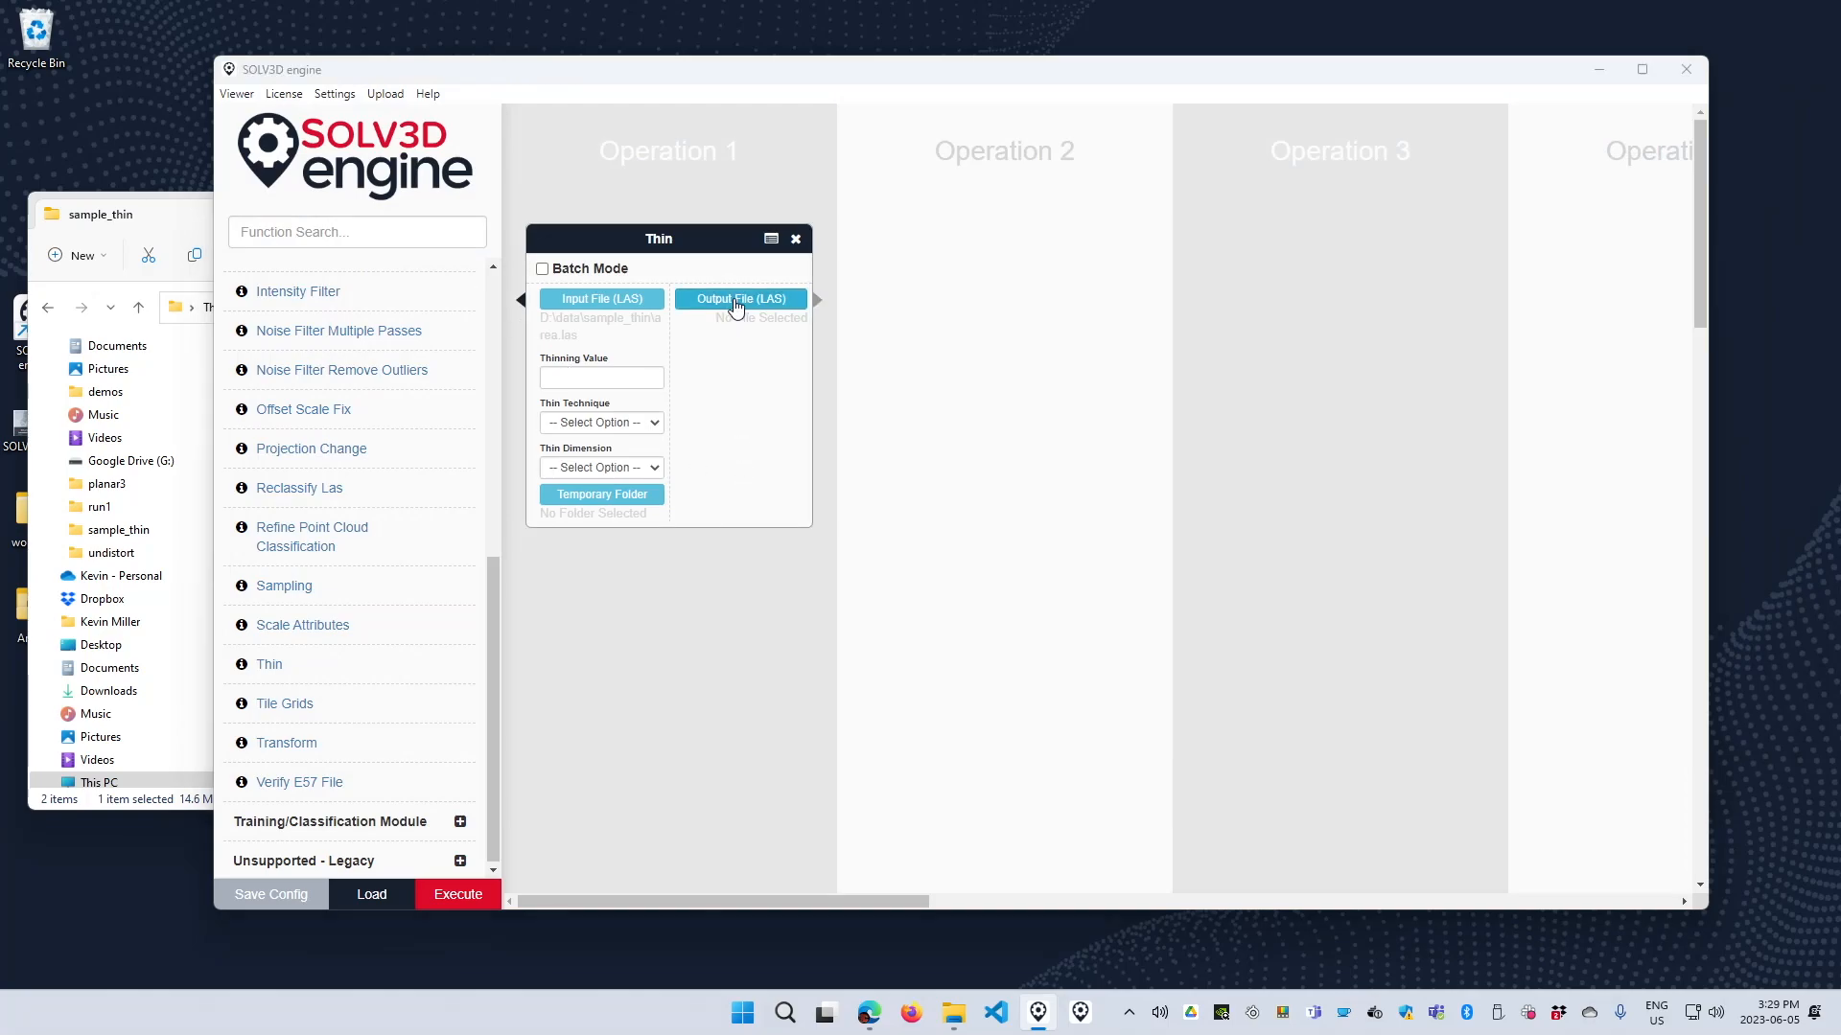
click(740, 299)
text(area_thinned)
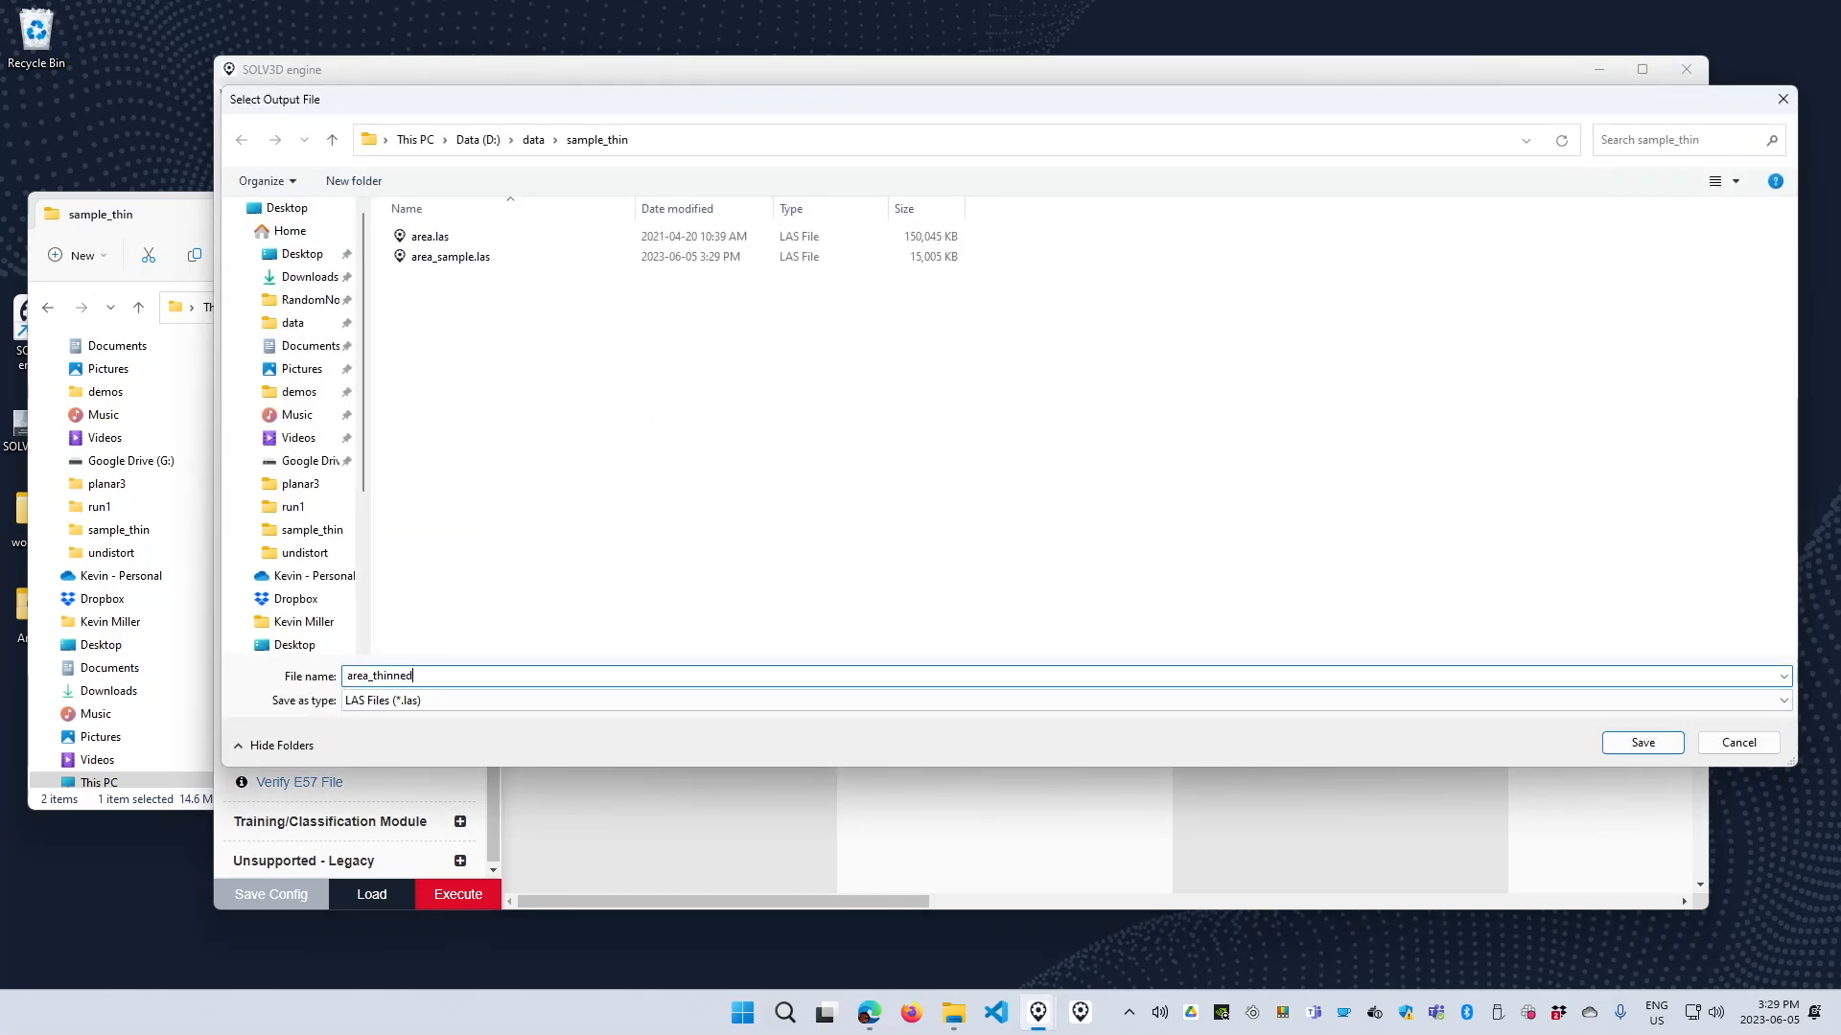
key(Return)
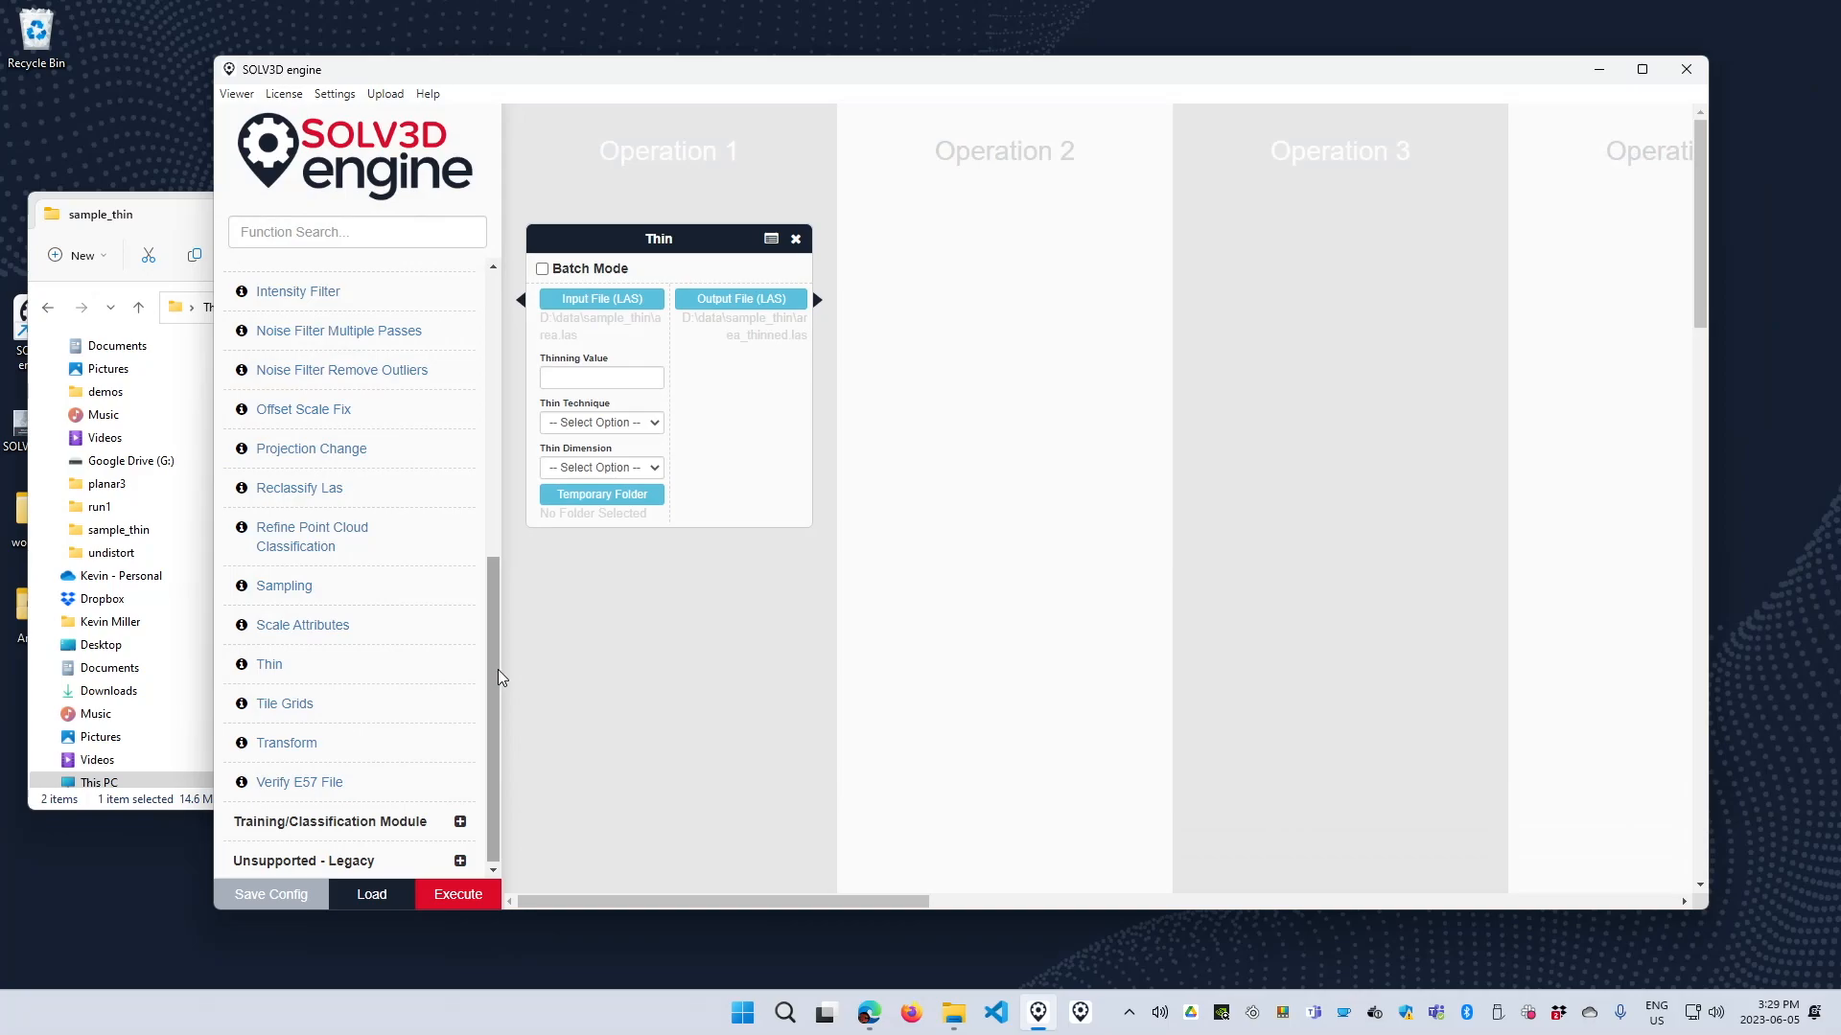
Configure the Thin function with thinning value 0.1, technique Highest, dimension 3D Thin, and sample_thin as the temporary folder.
click(598, 380)
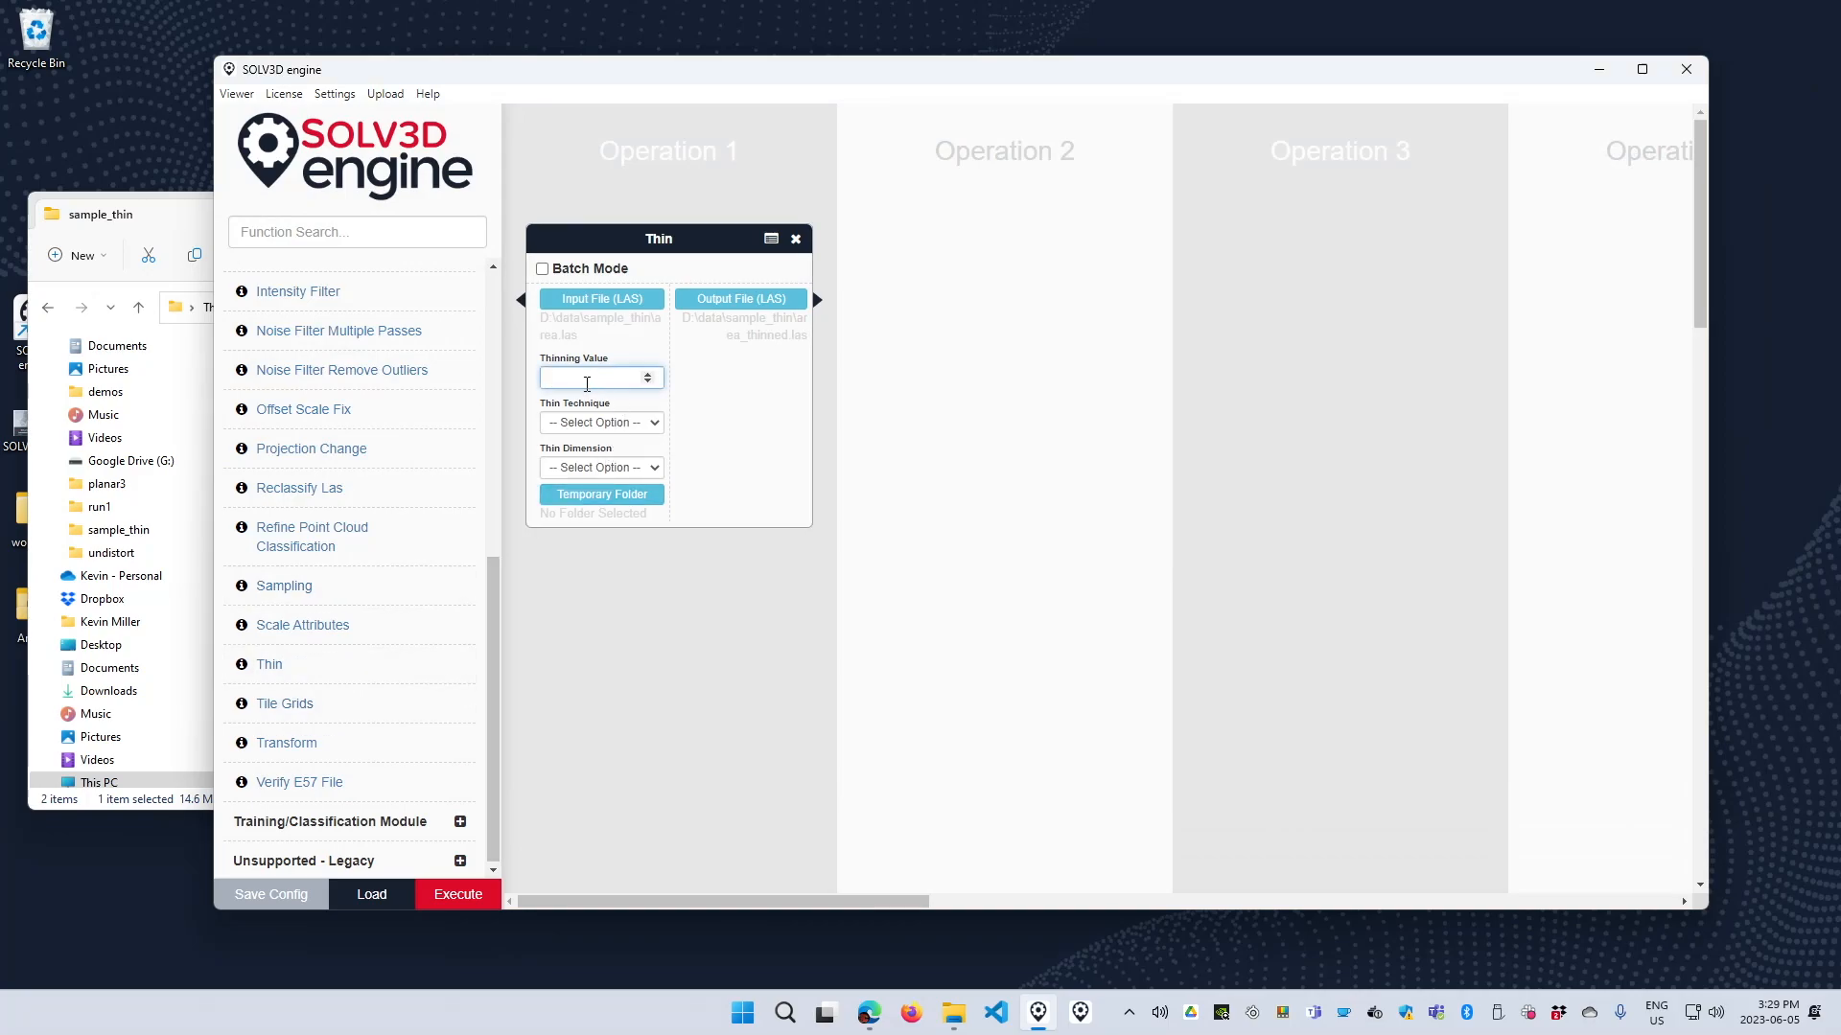
text(.1)
click(613, 423)
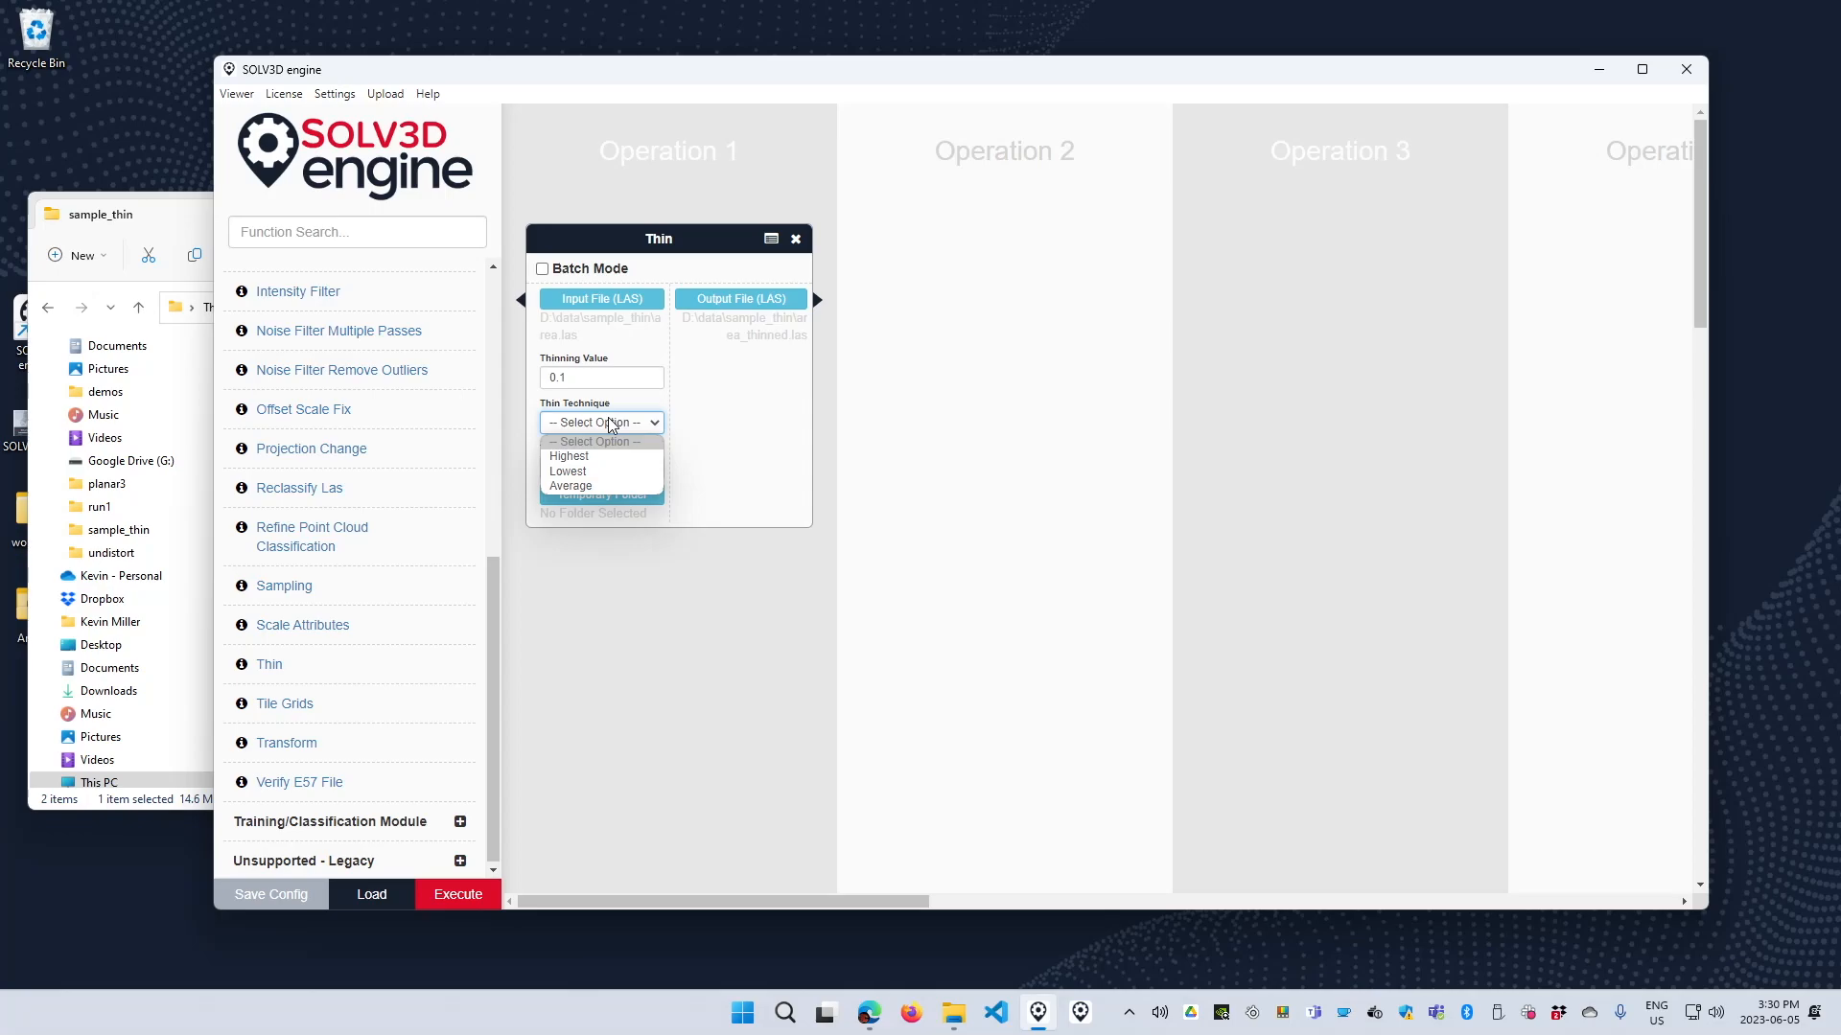
click(573, 458)
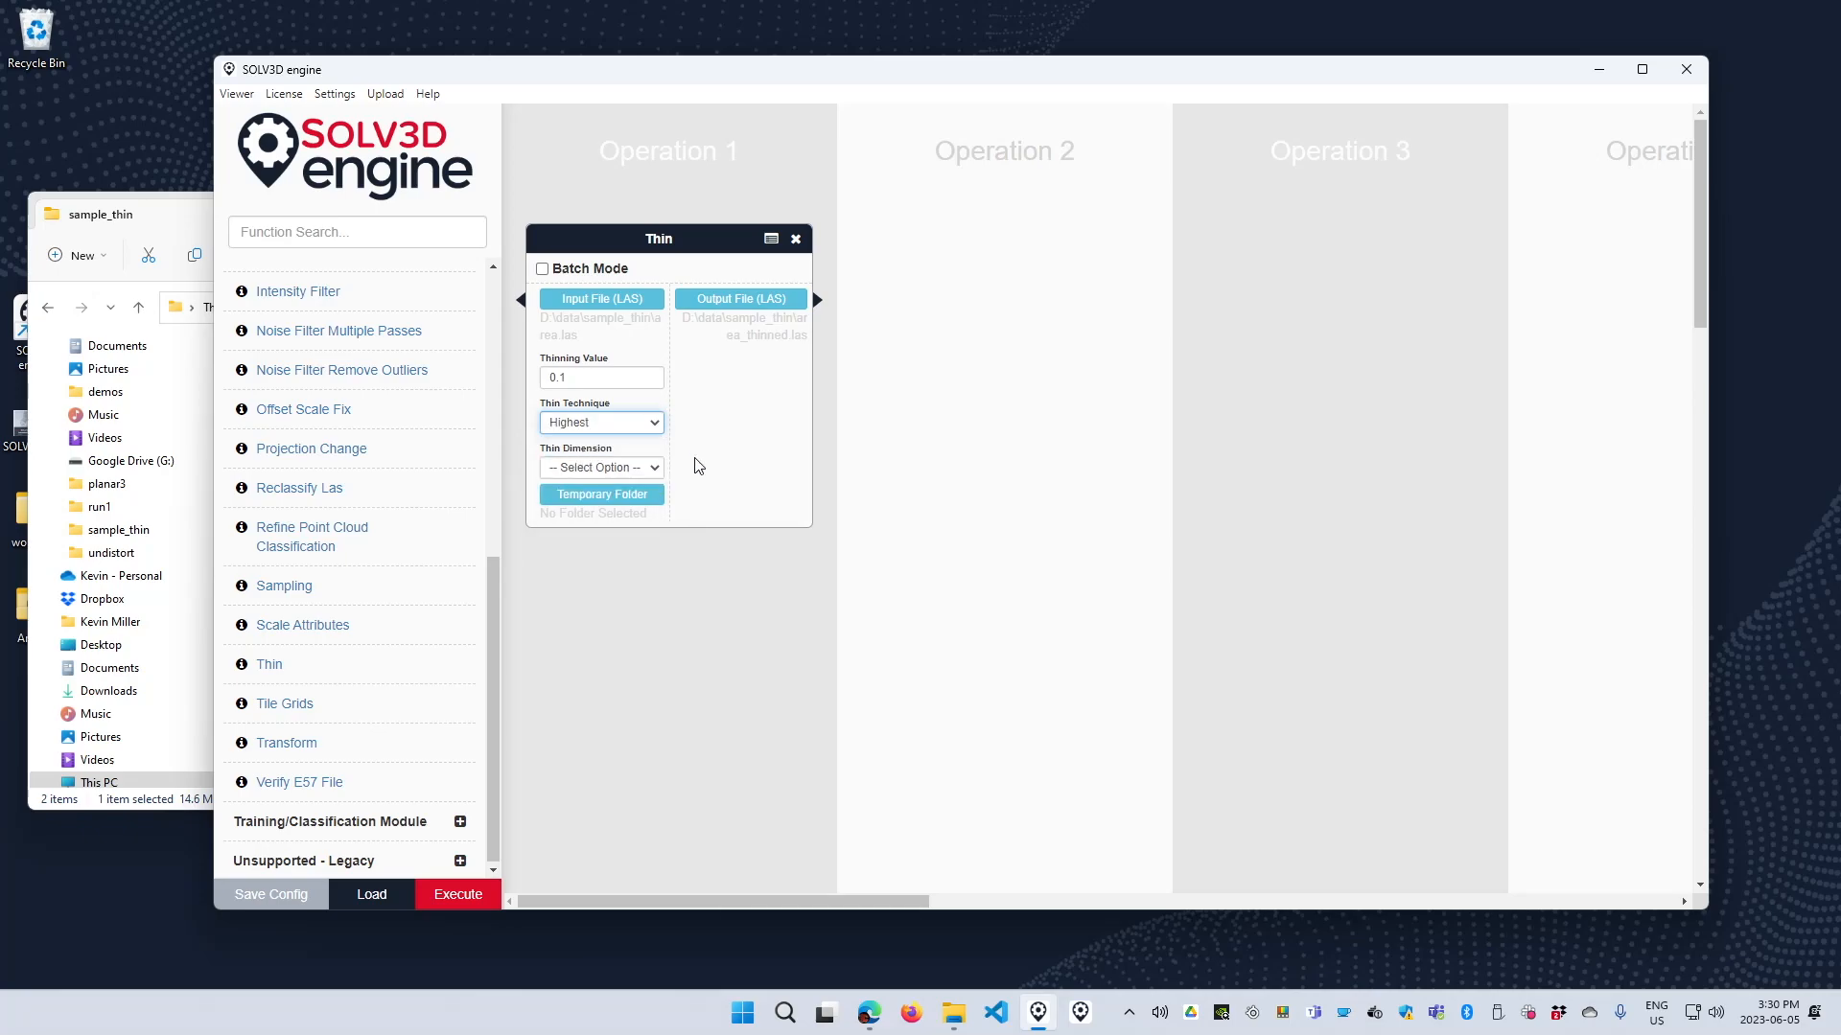
click(610, 469)
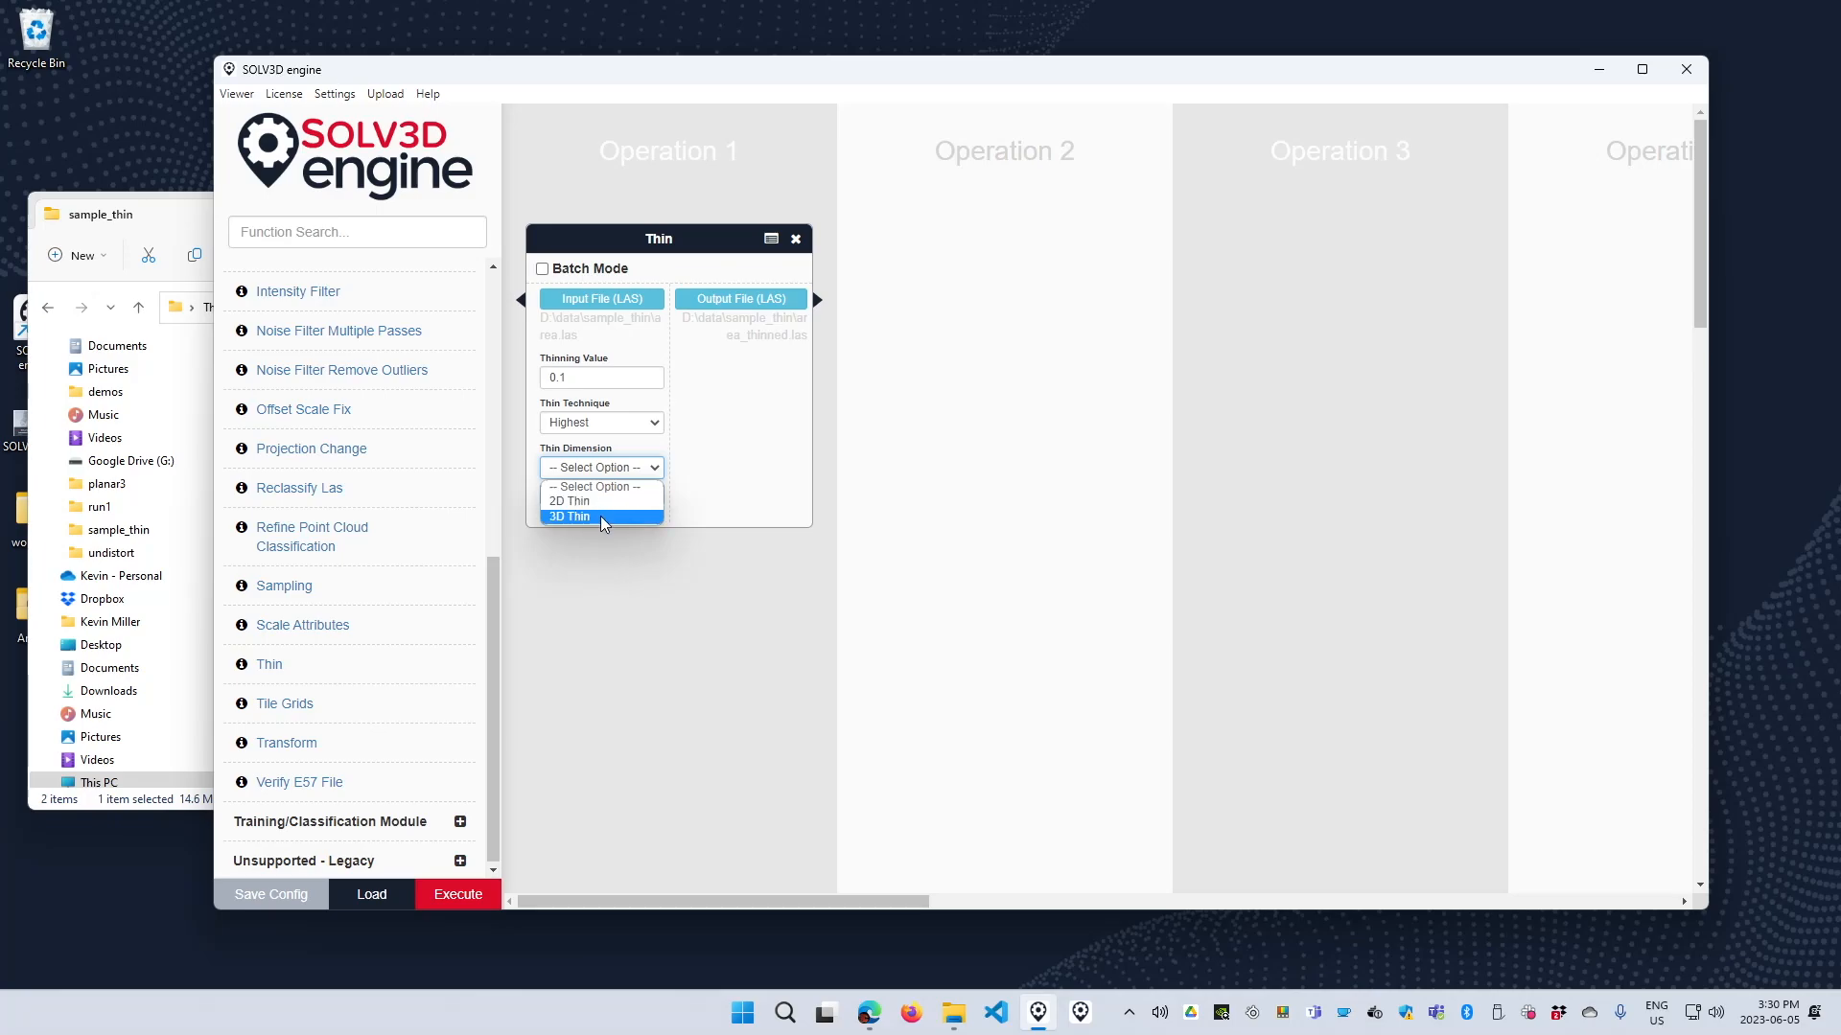
click(600, 516)
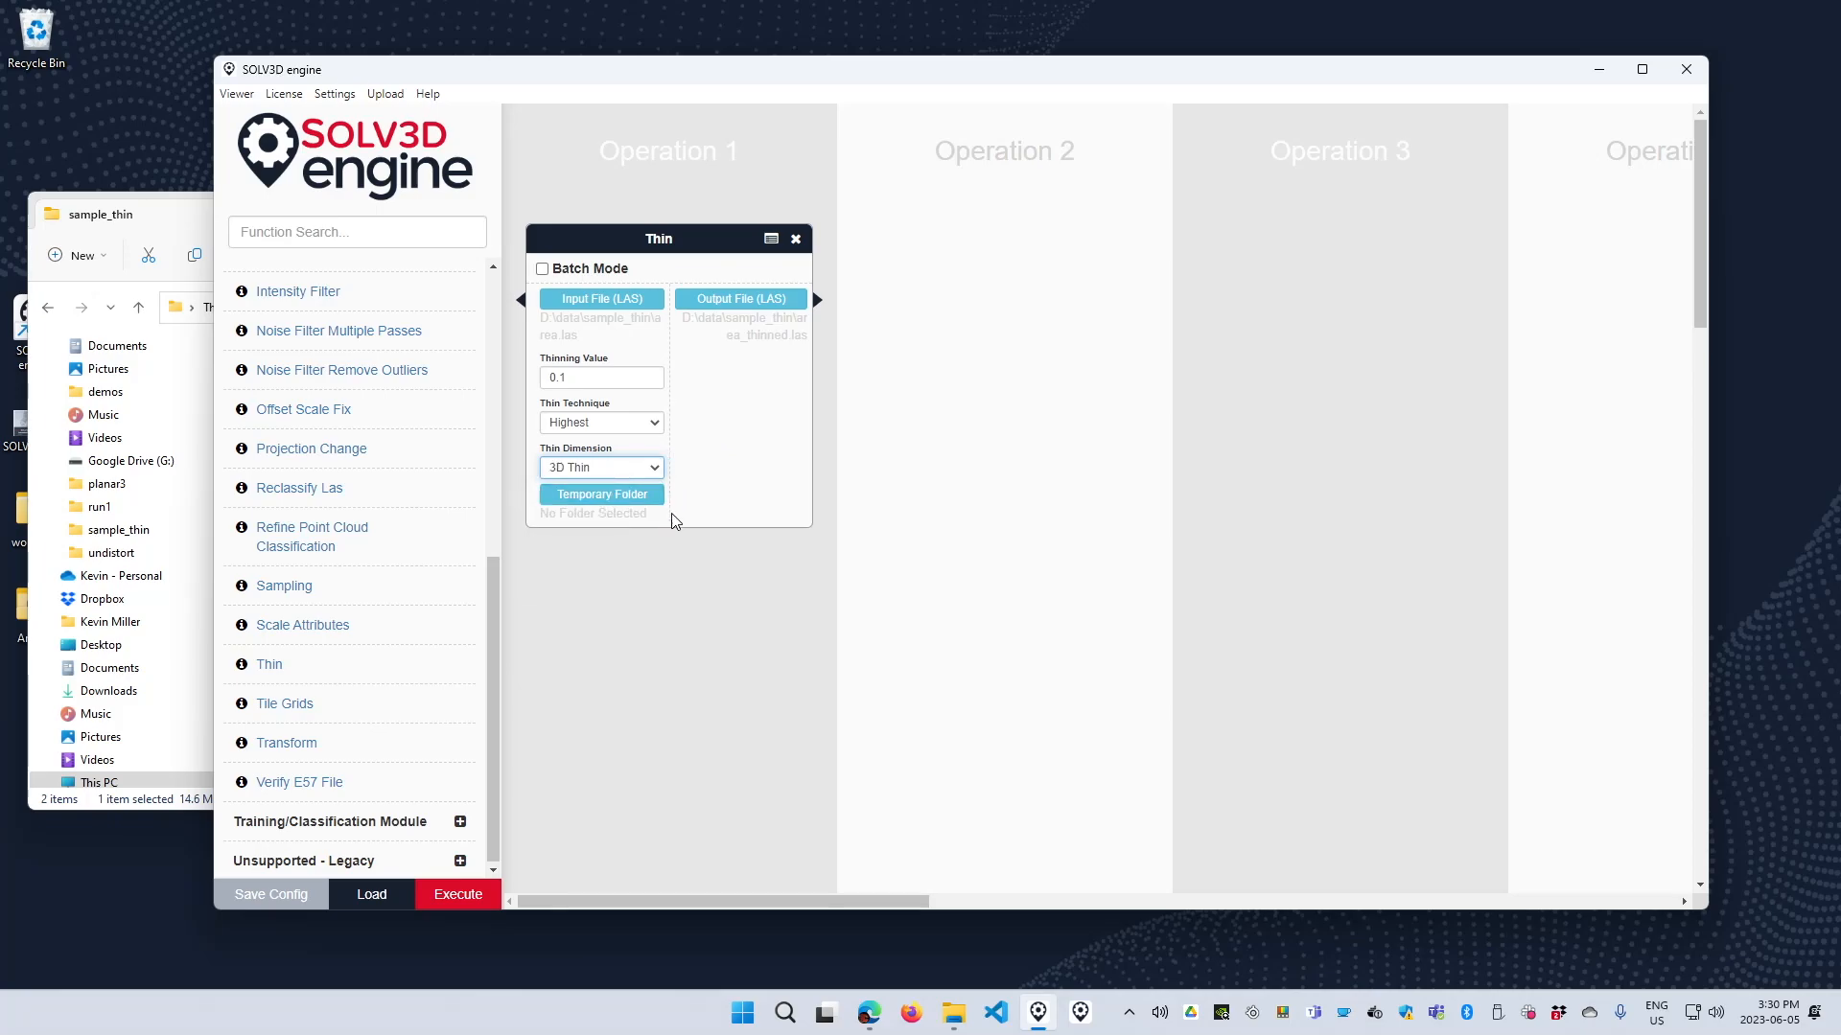
click(604, 494)
click(1616, 743)
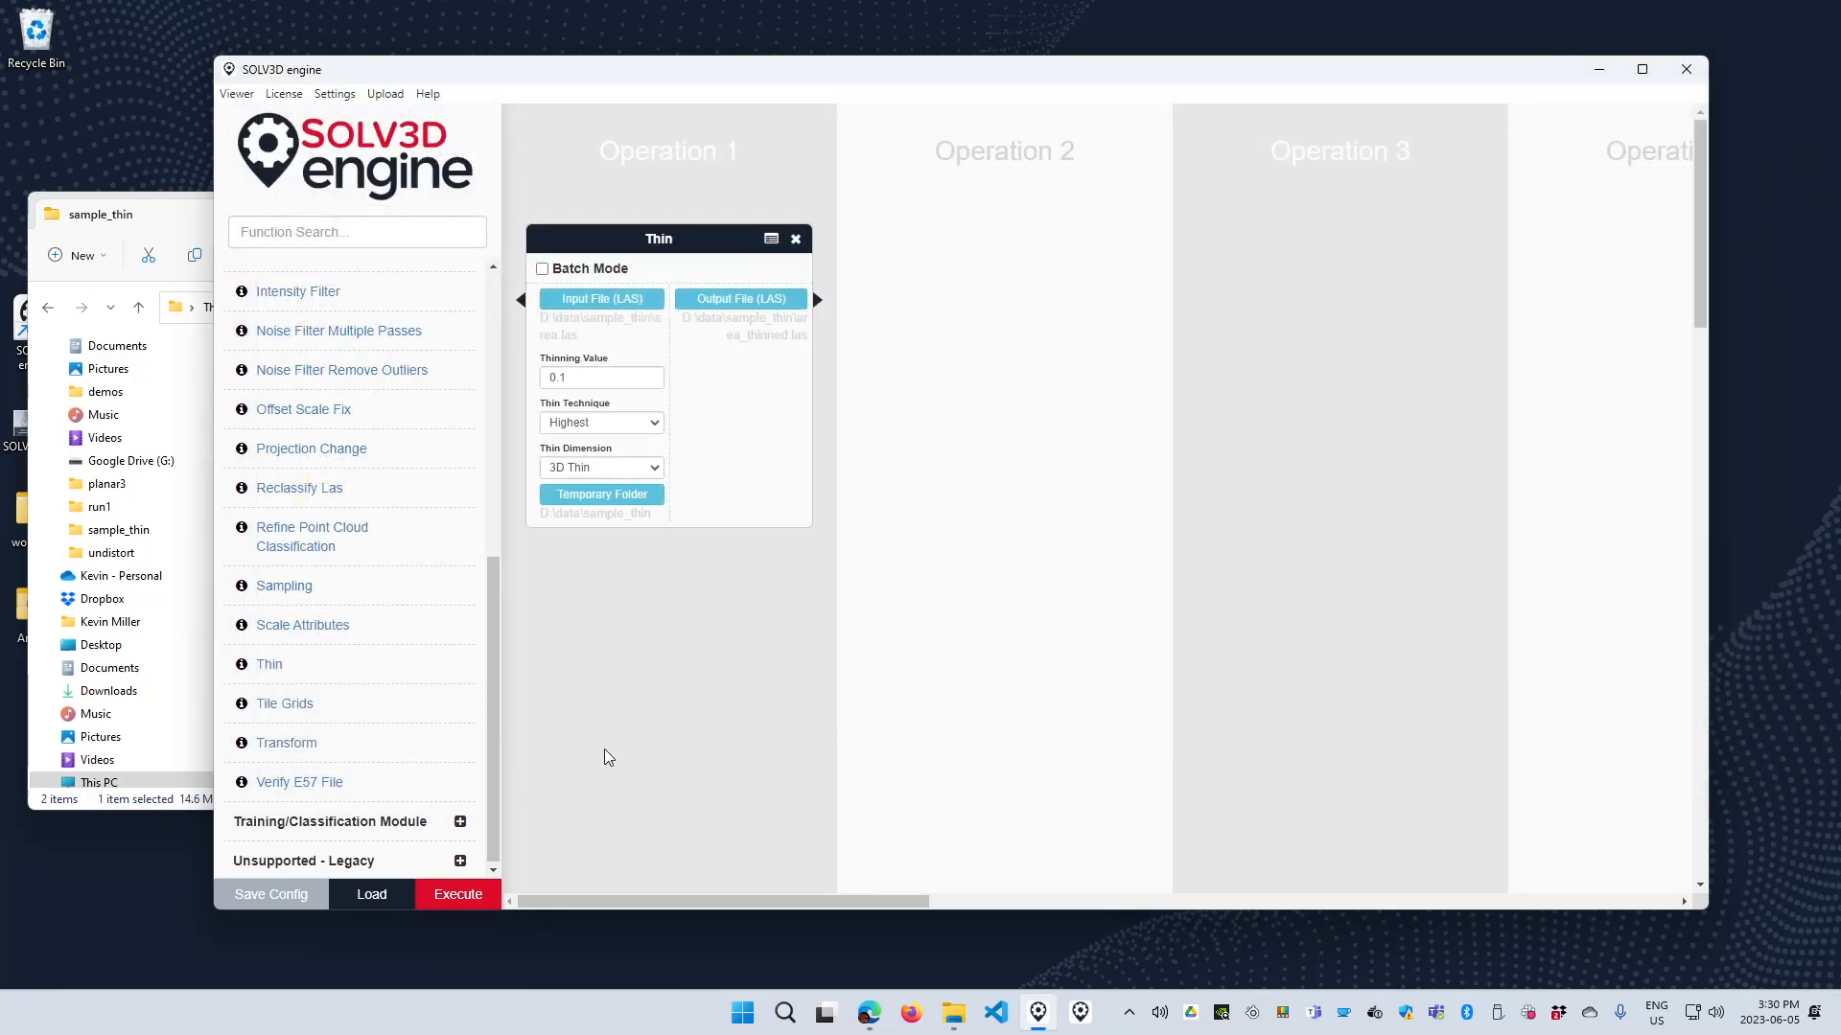
Execute the Thin workflow and exit the process once it has finished.
click(455, 897)
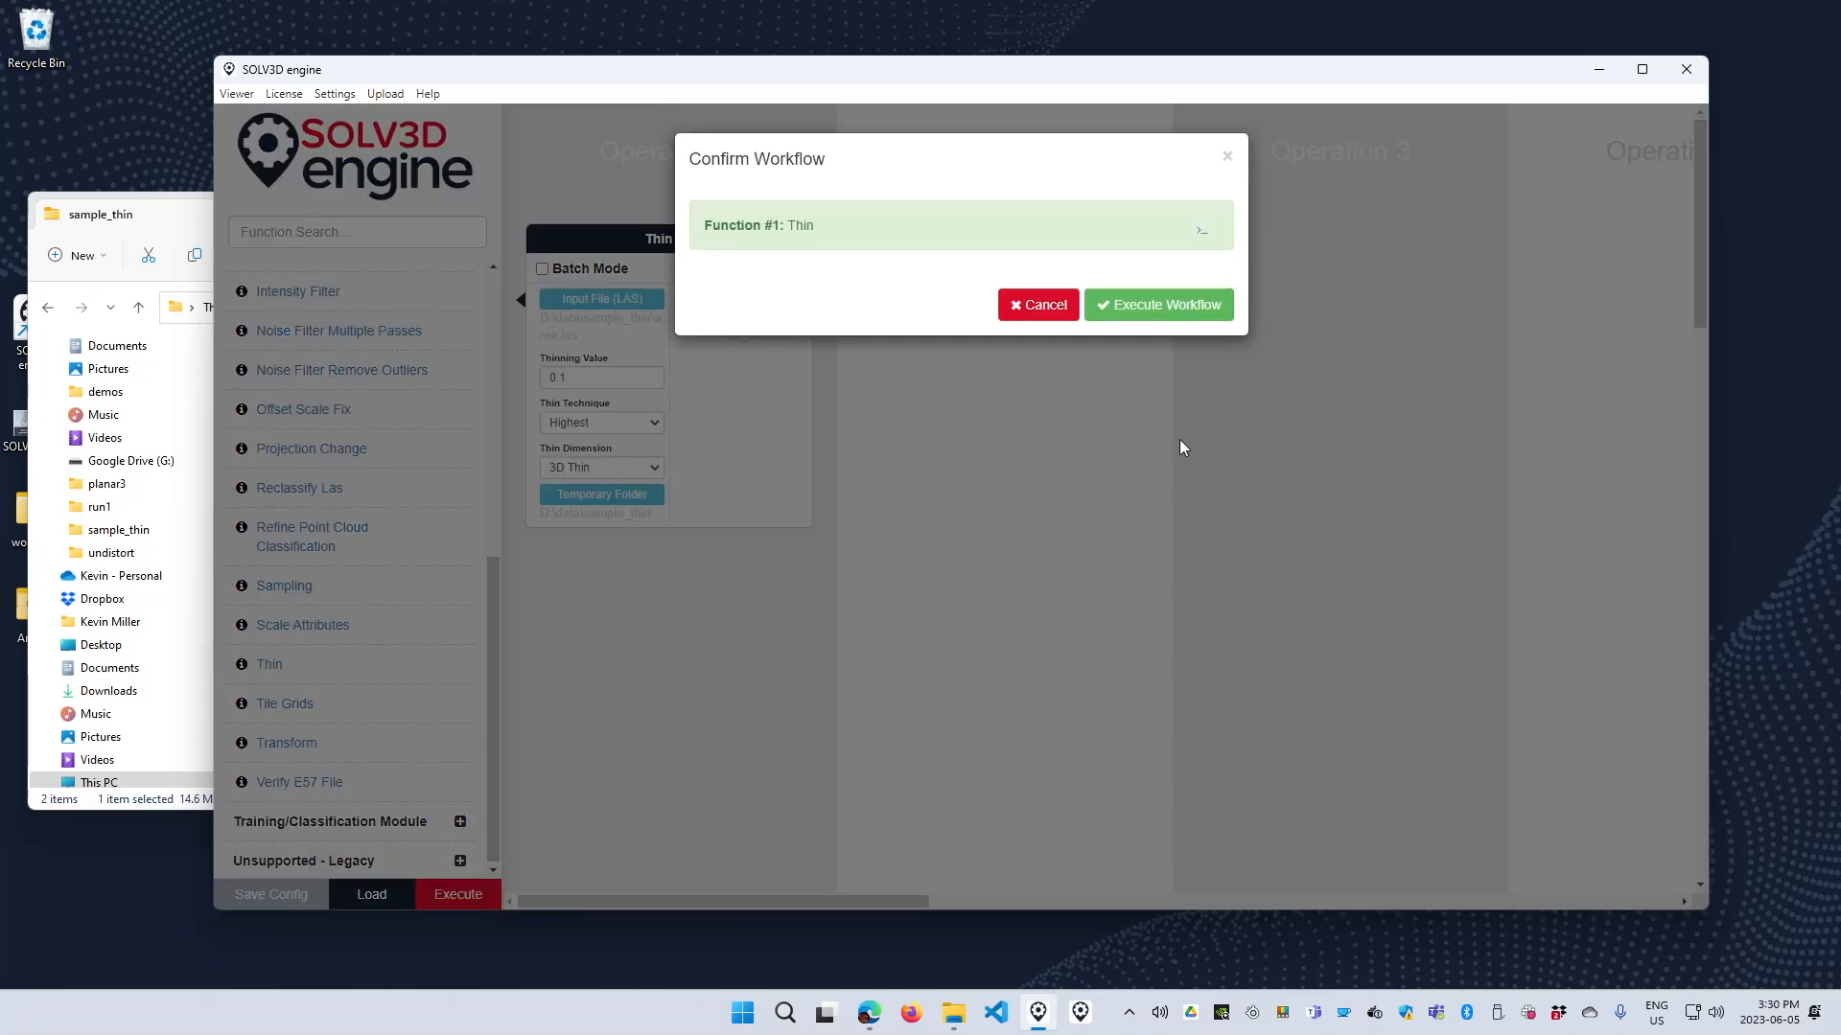
click(1131, 314)
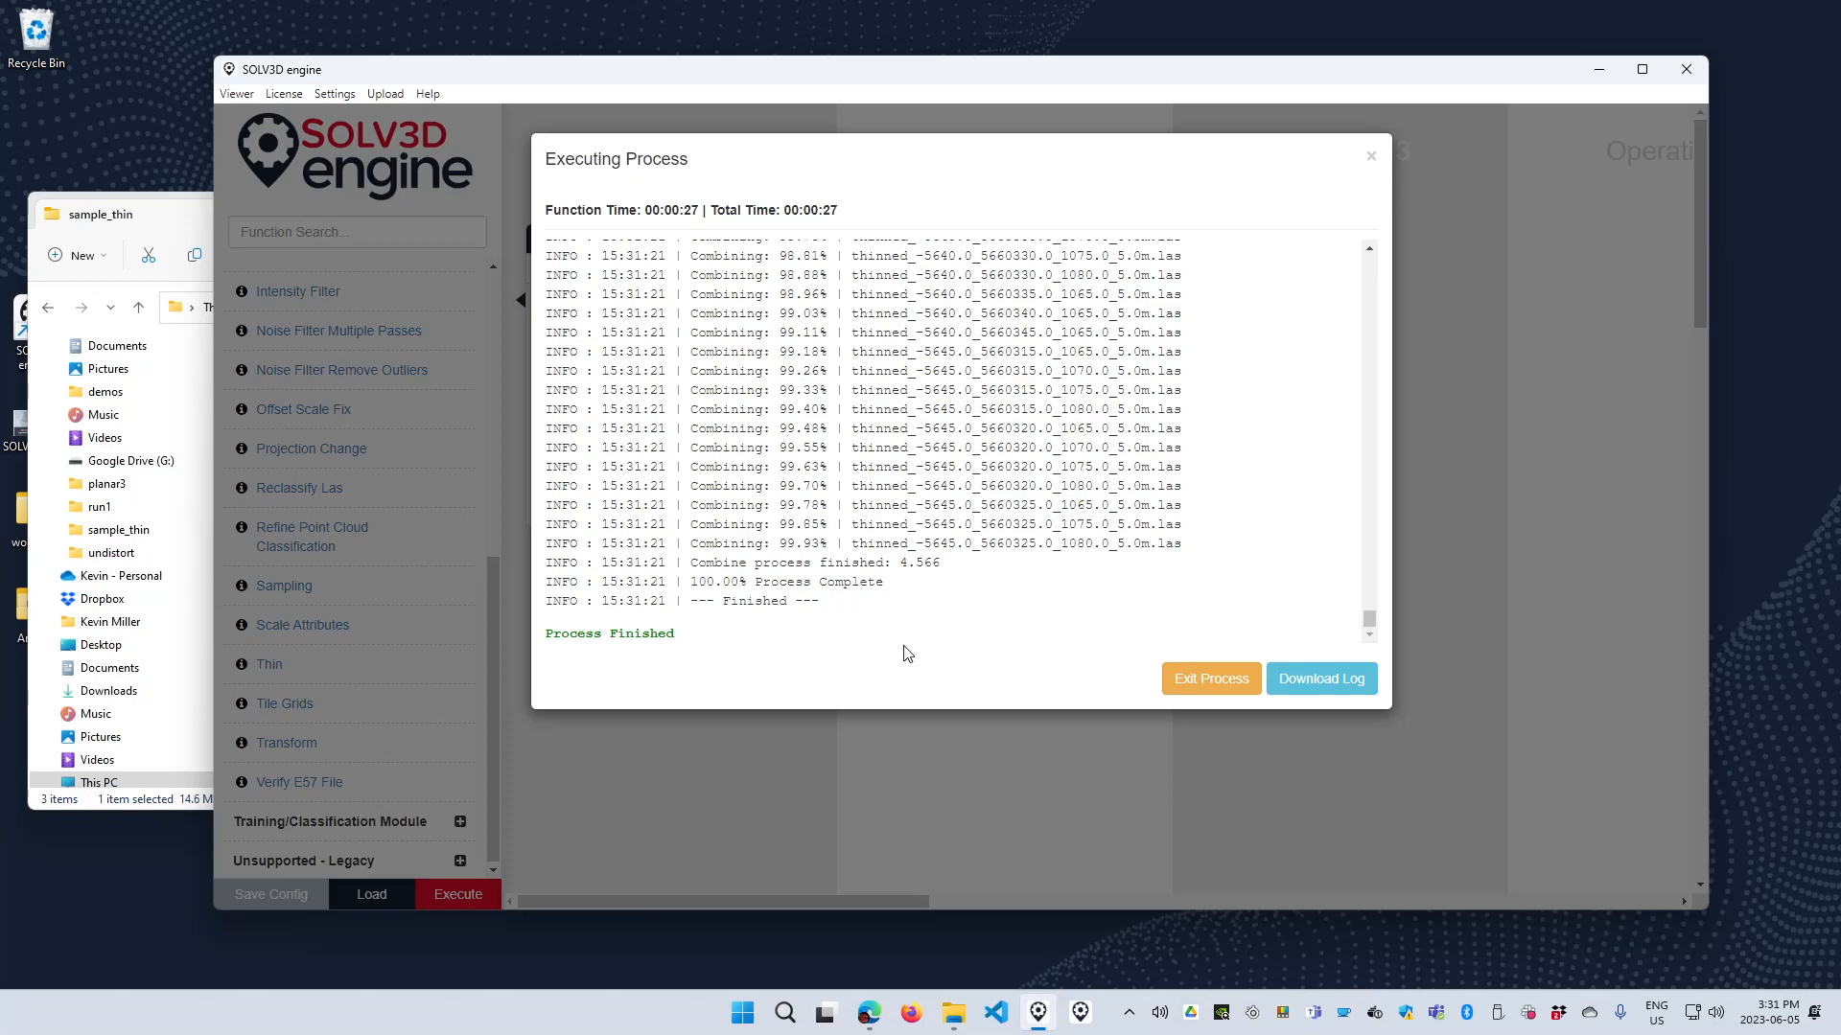
click(1236, 682)
Open area_thinned.las from the sample_thin folder in the viewer and examine its point spacing on the ground and trees.
click(952, 1013)
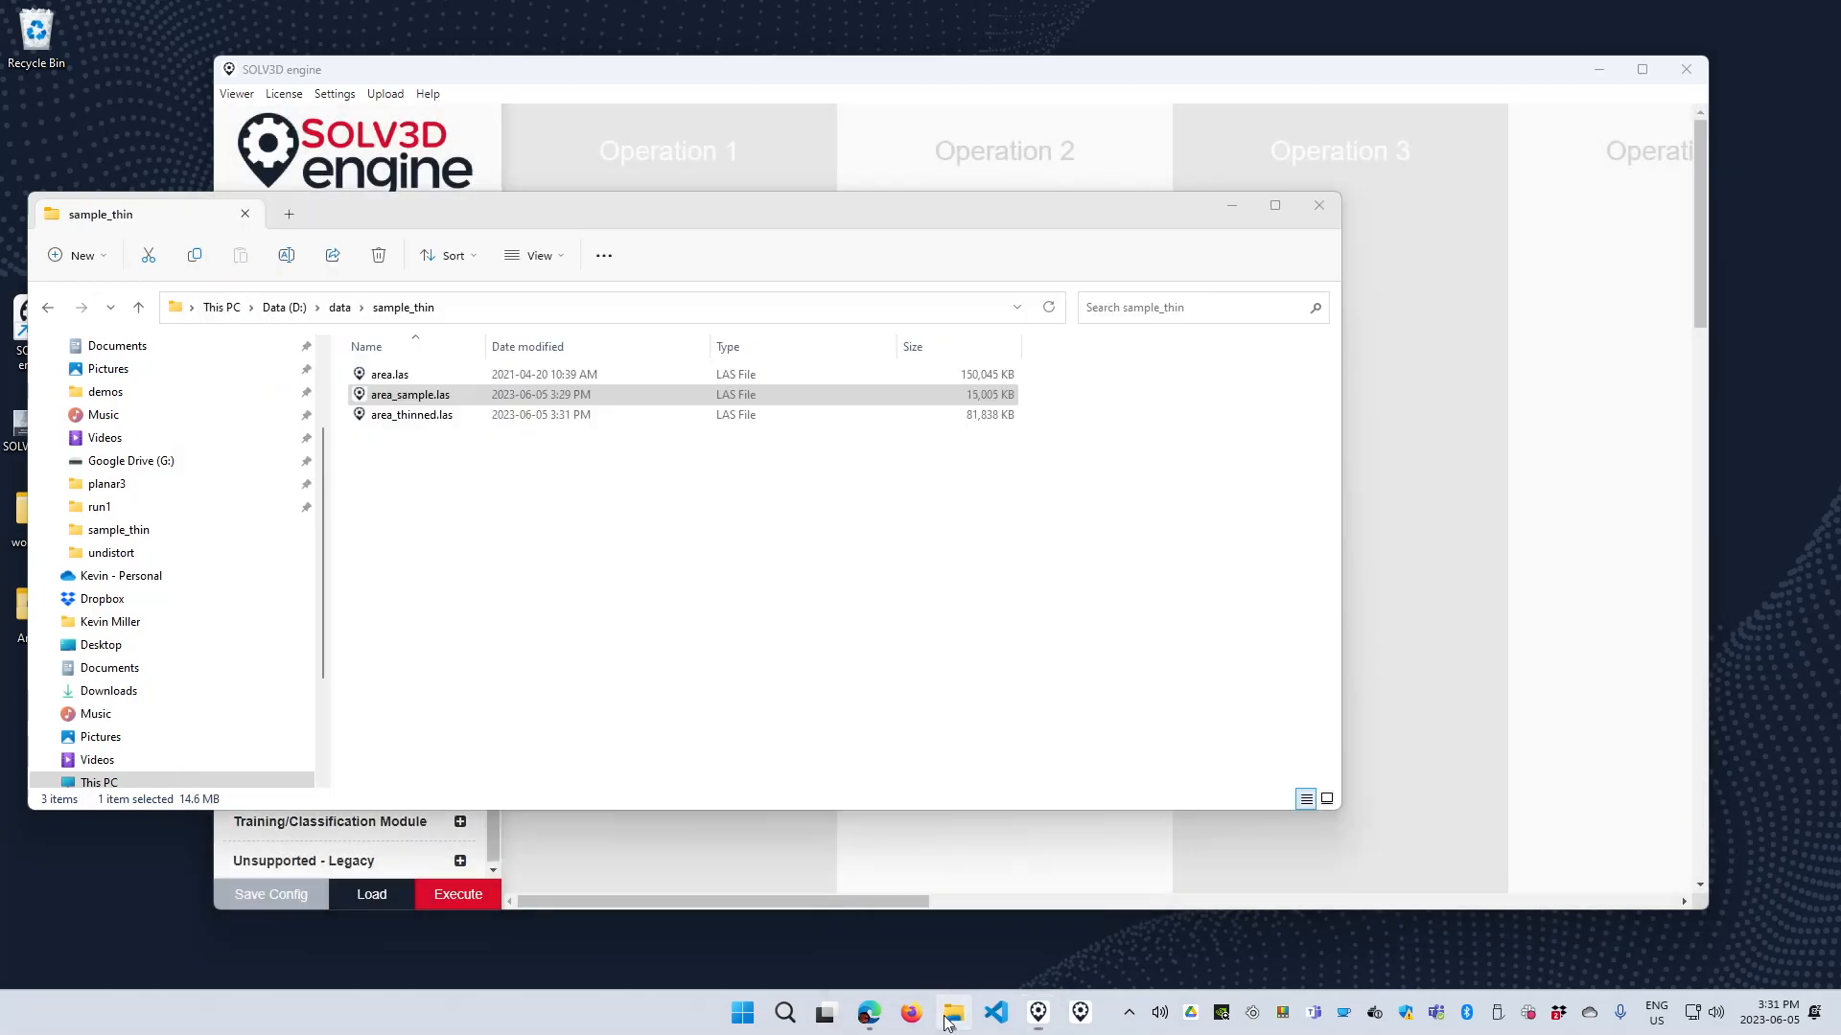
click(429, 417)
double_click(429, 417)
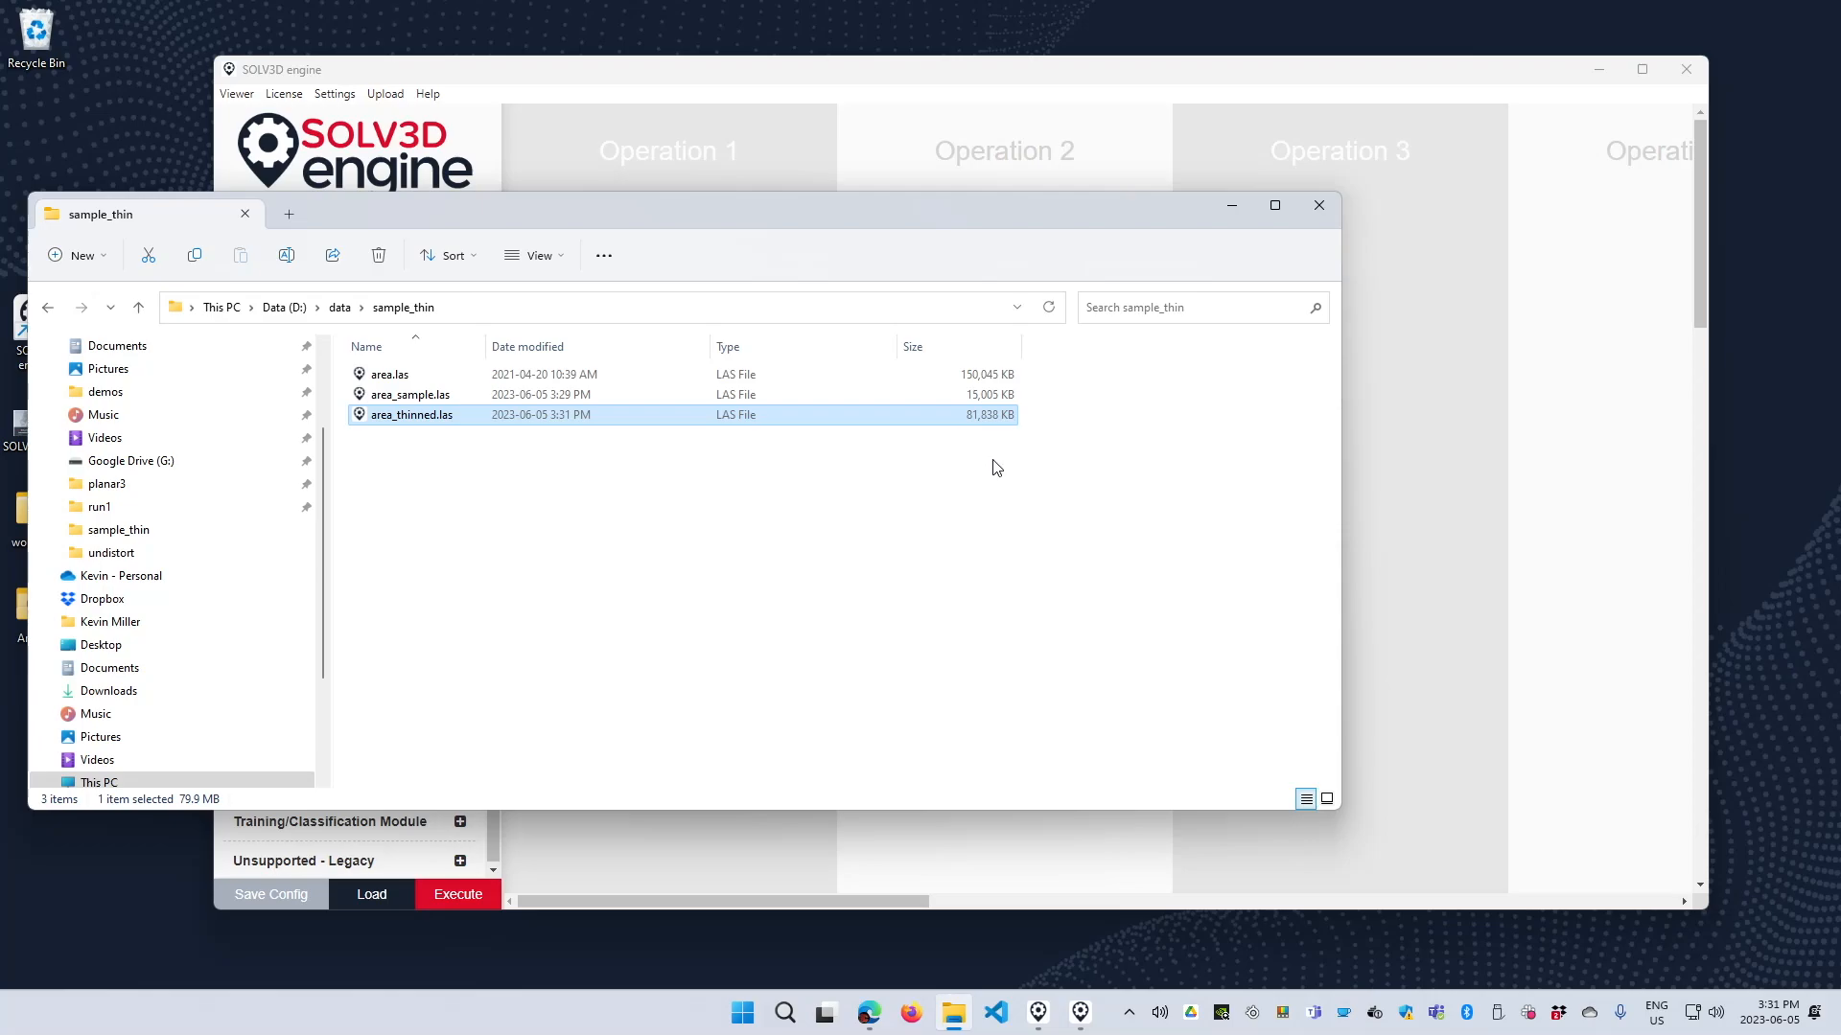
click(1083, 1016)
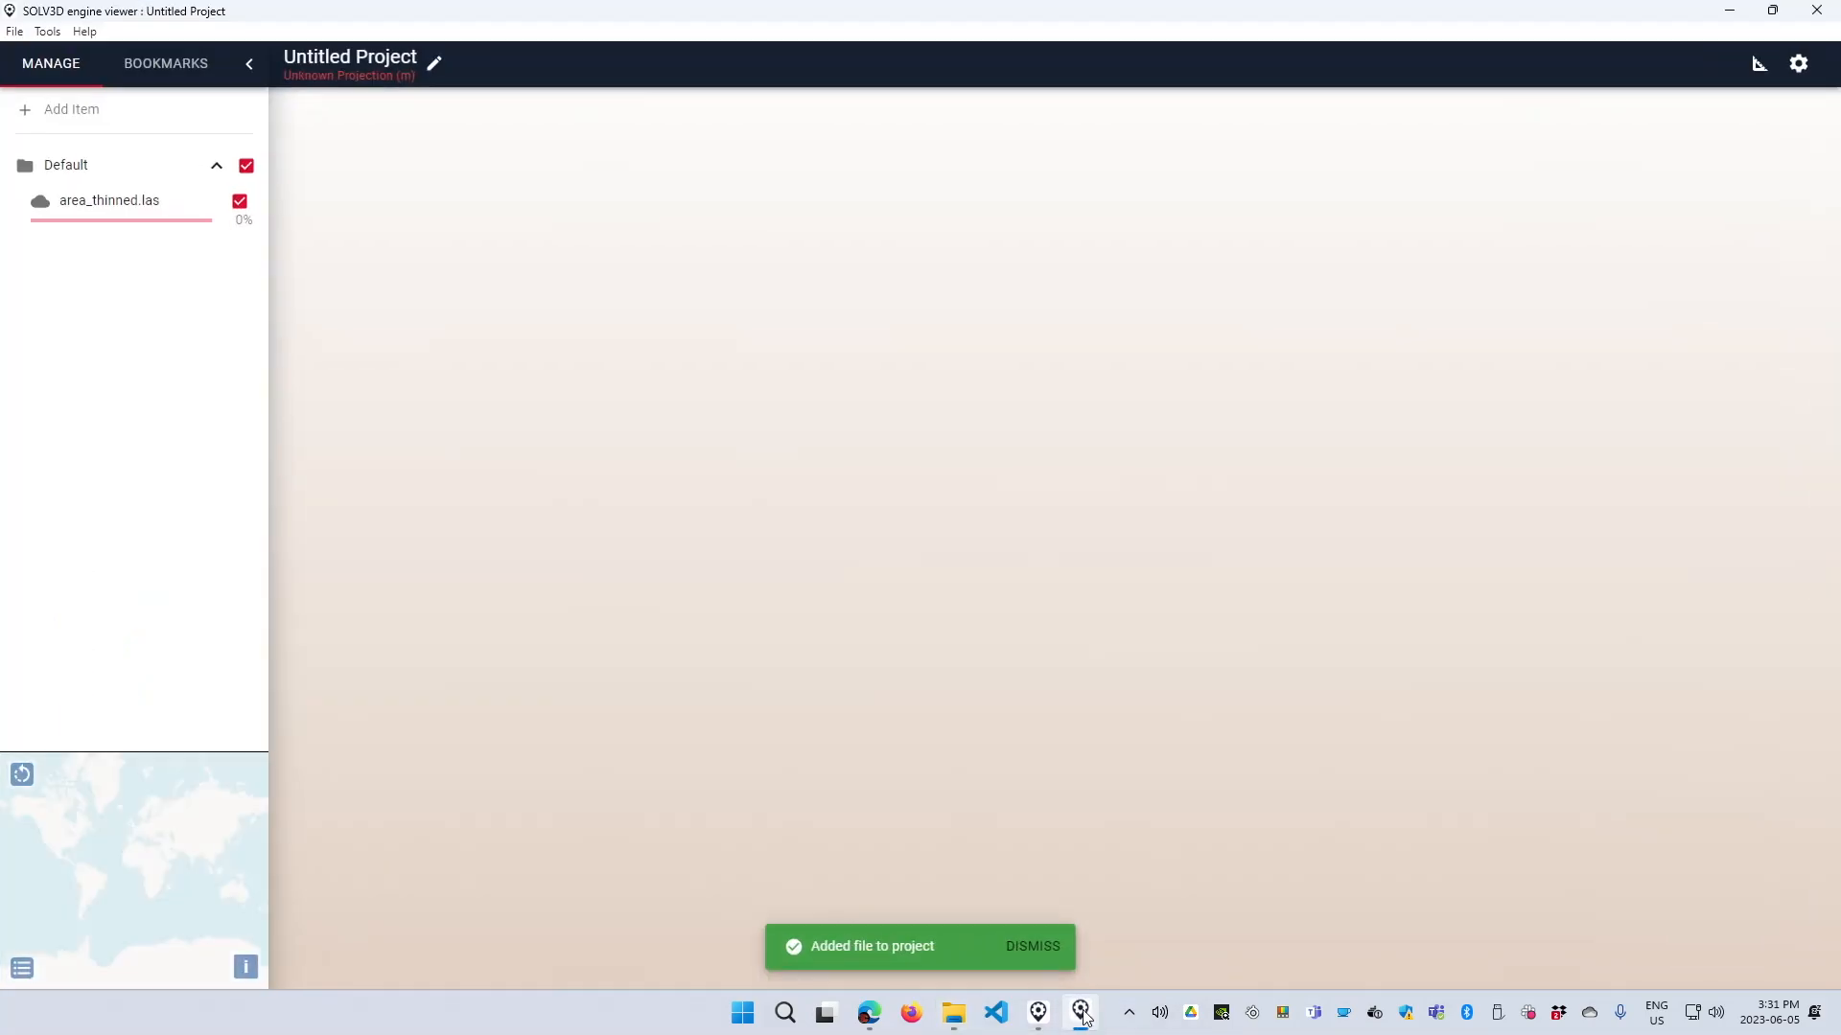
drag(1275, 692, 1199, 714)
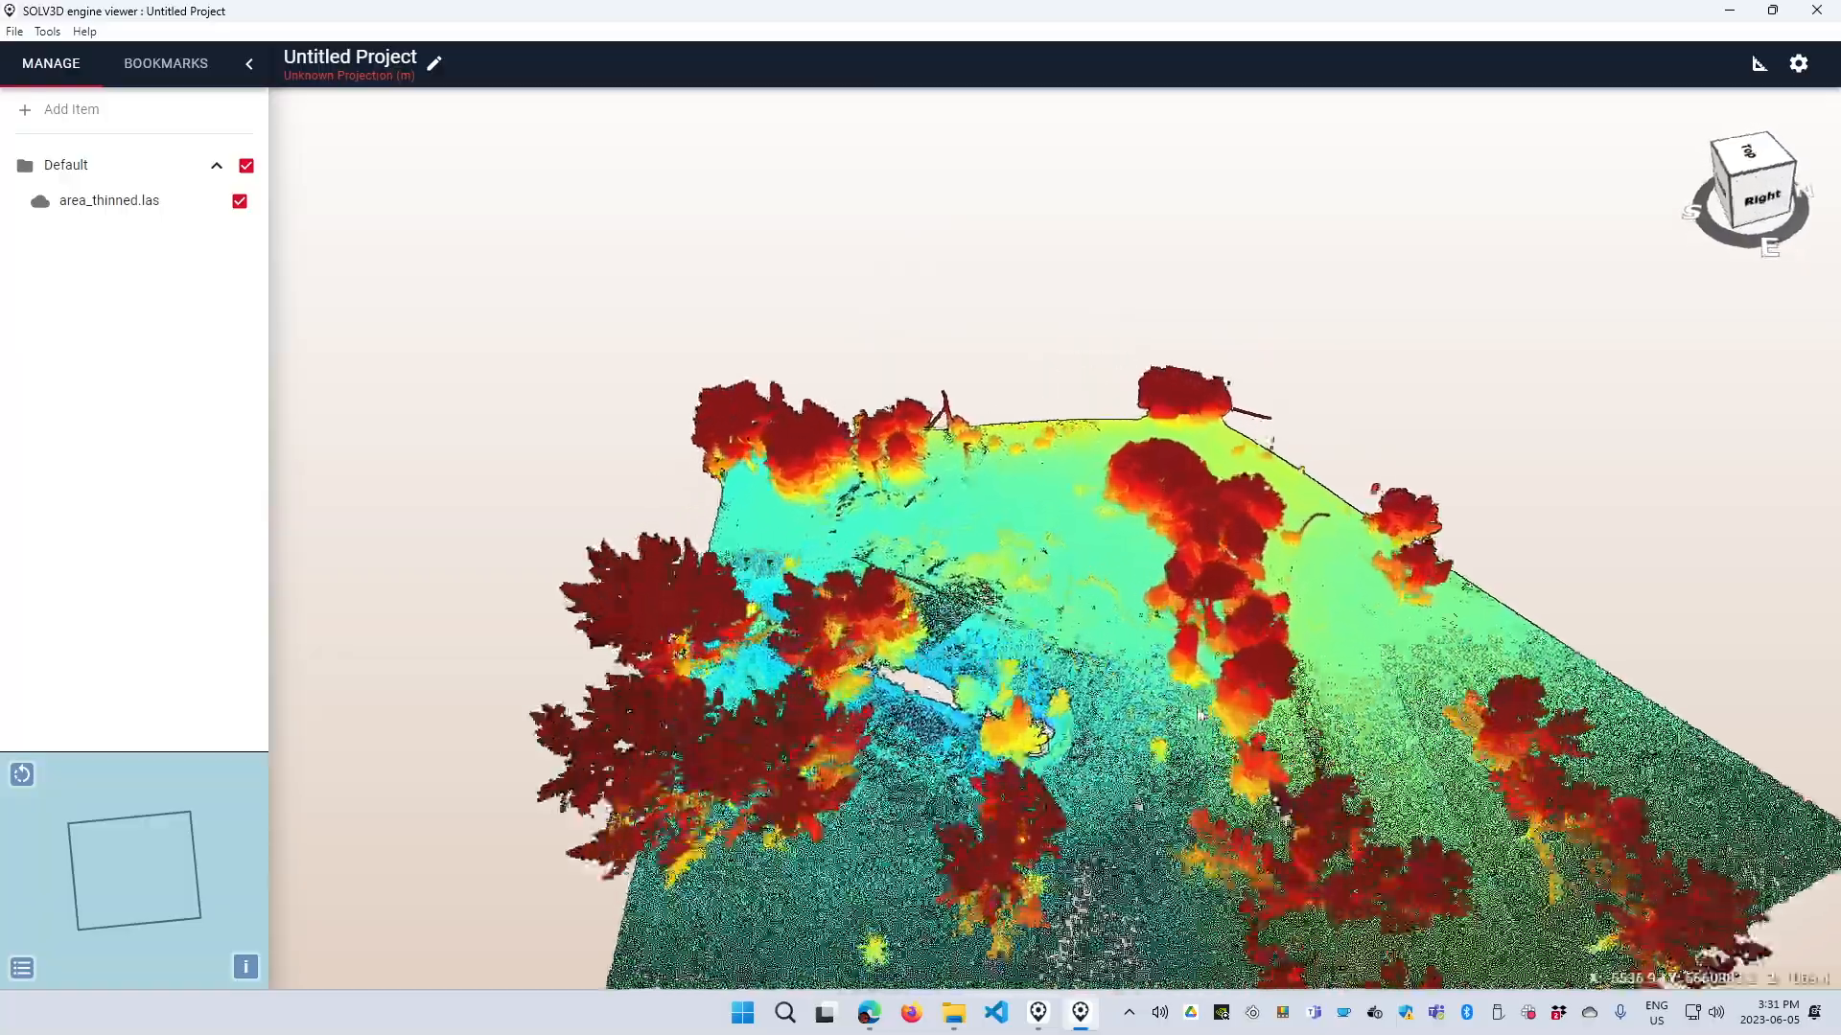
scroll(1199, 714, up, 5)
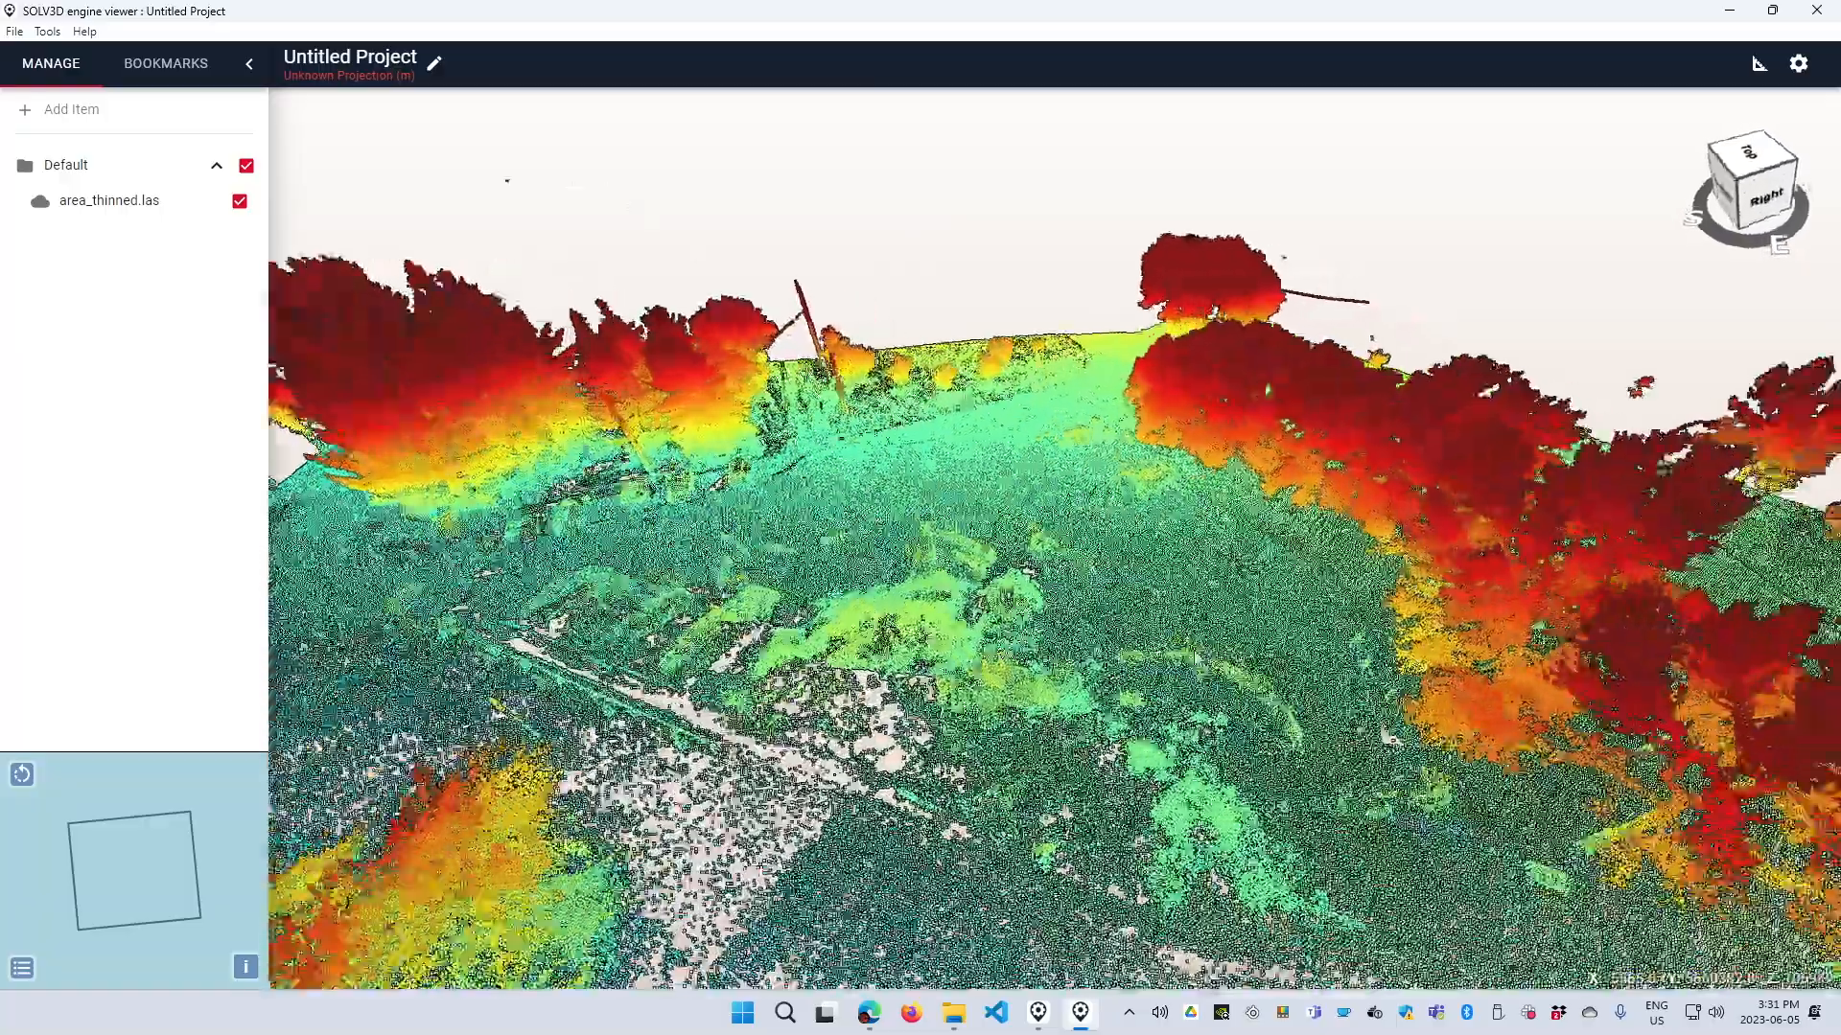
drag(1197, 660, 1238, 659)
right_drag(824, 604, 940, 659)
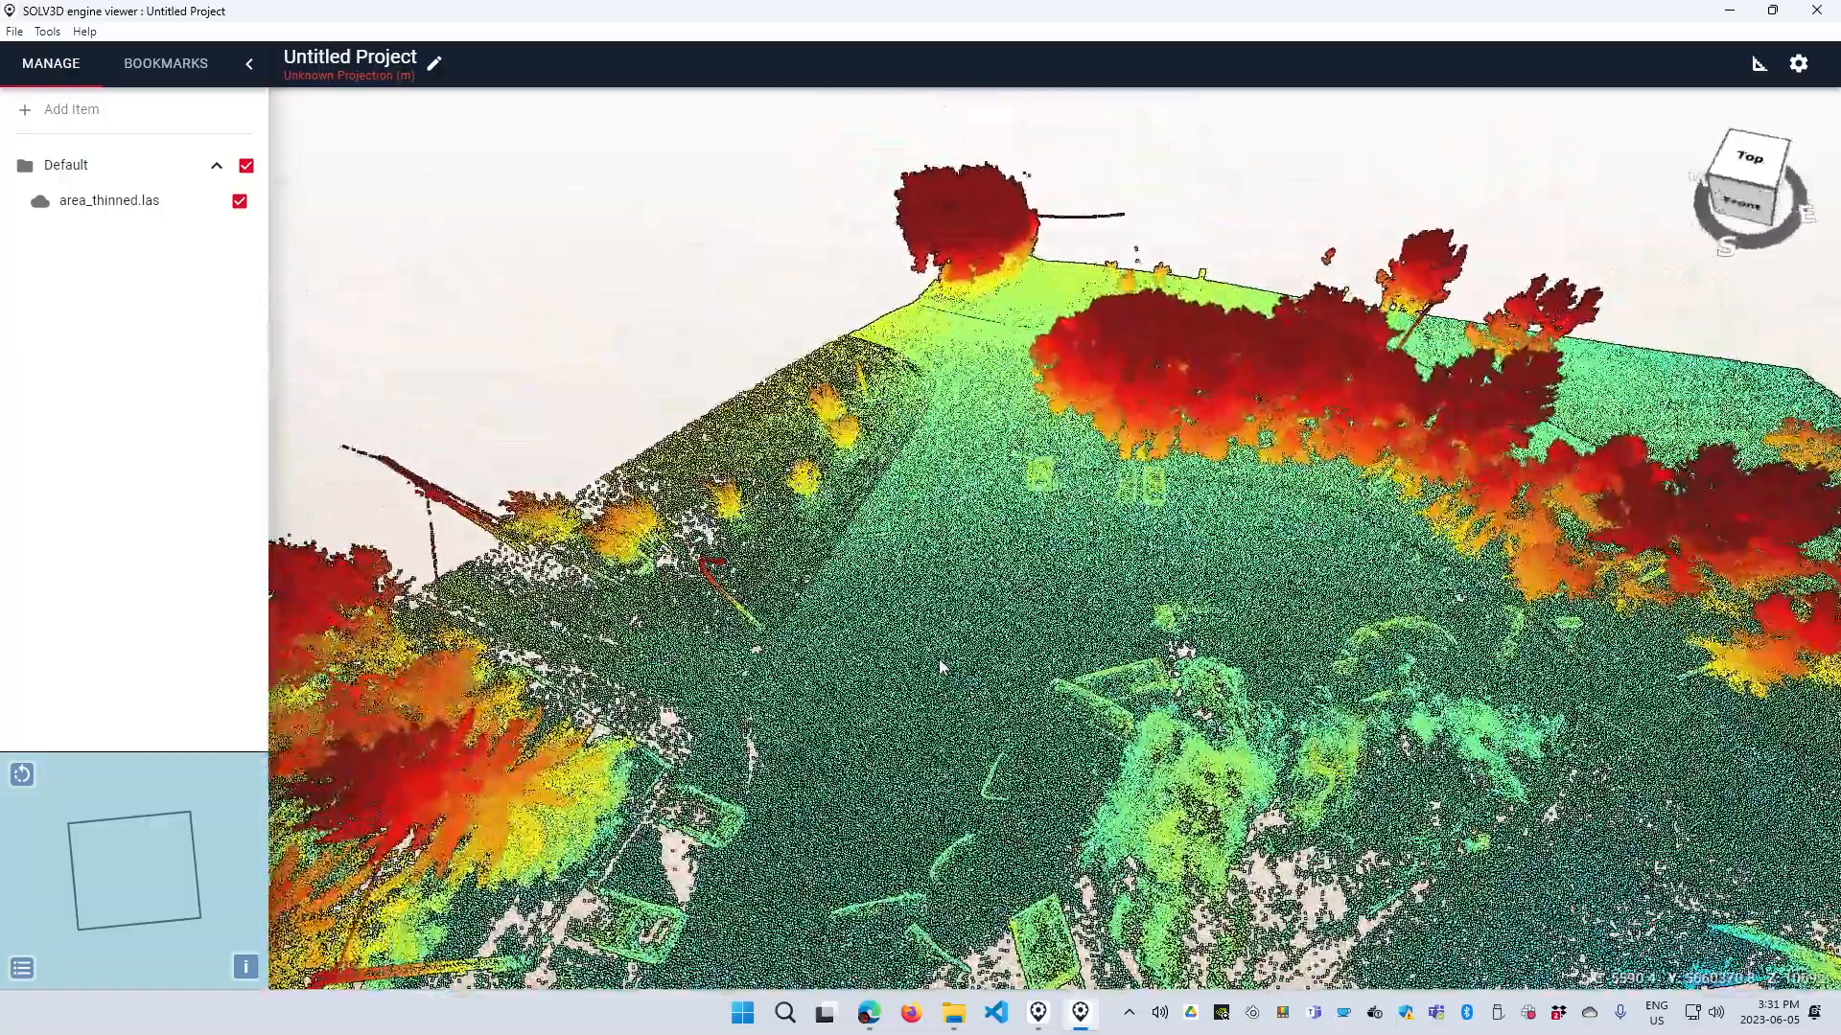
scroll(940, 667, up, 3)
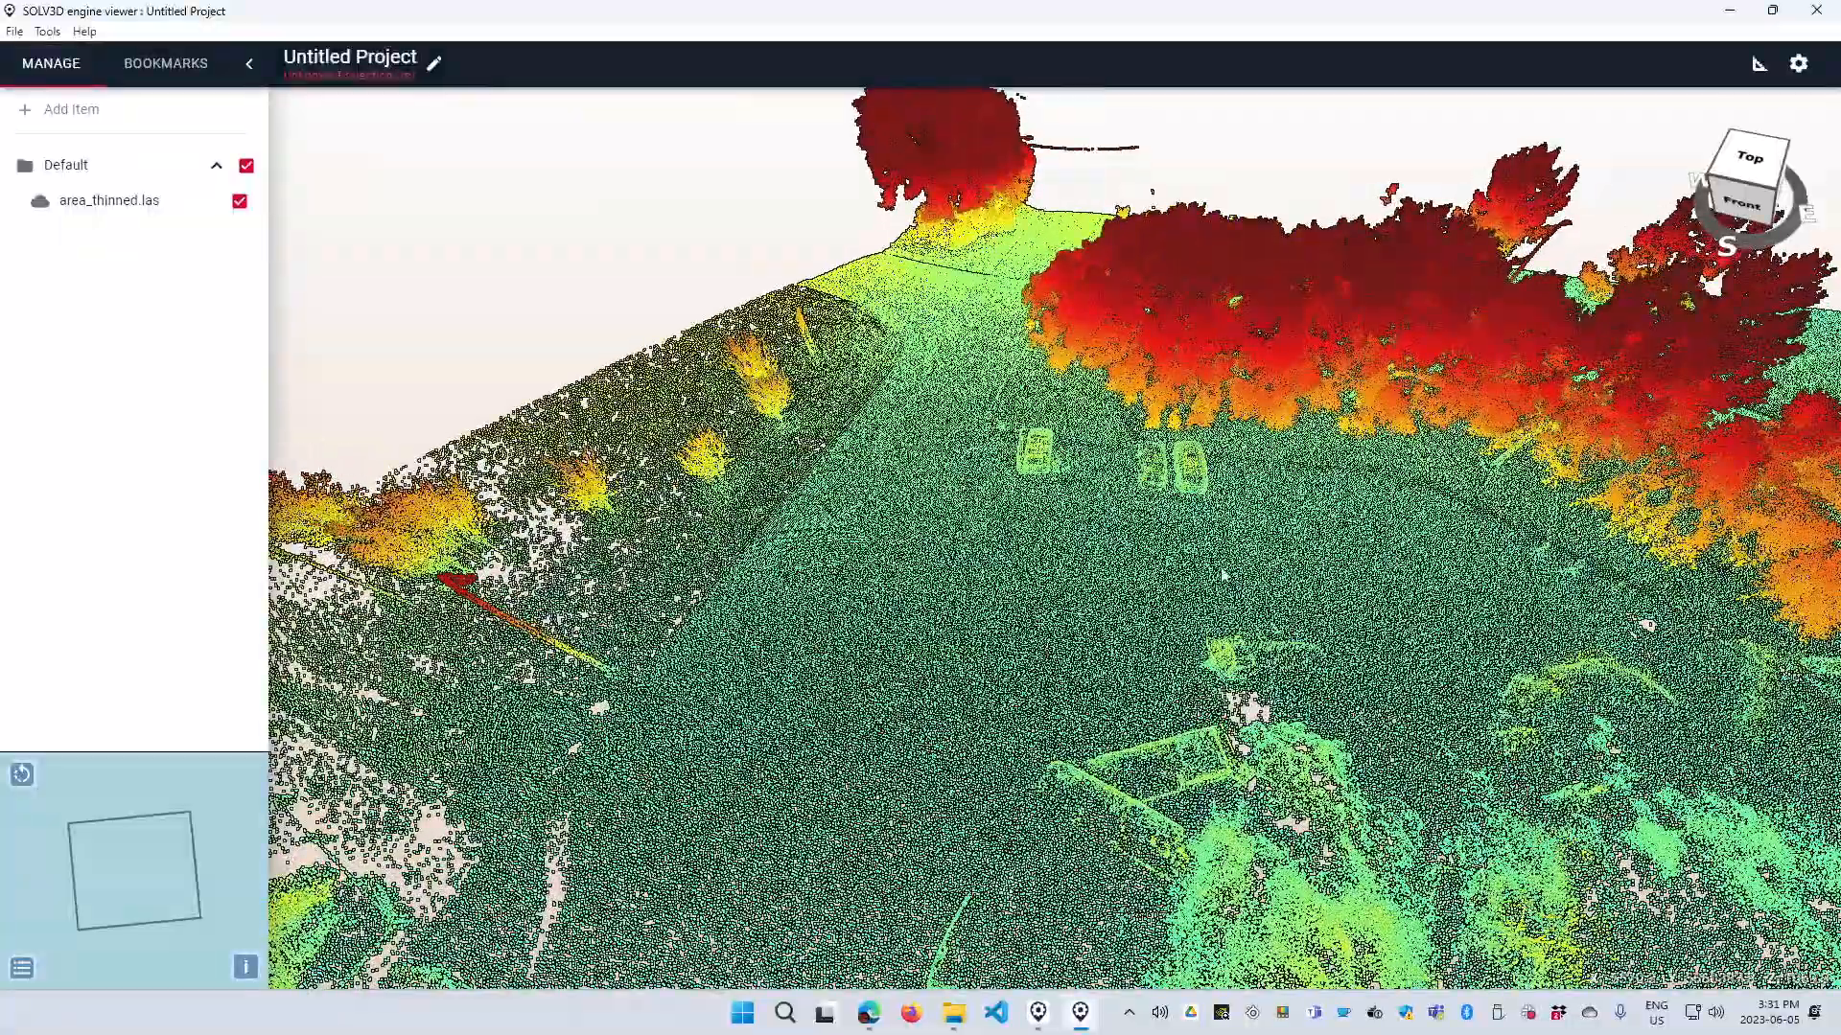
right_drag(956, 573, 1067, 454)
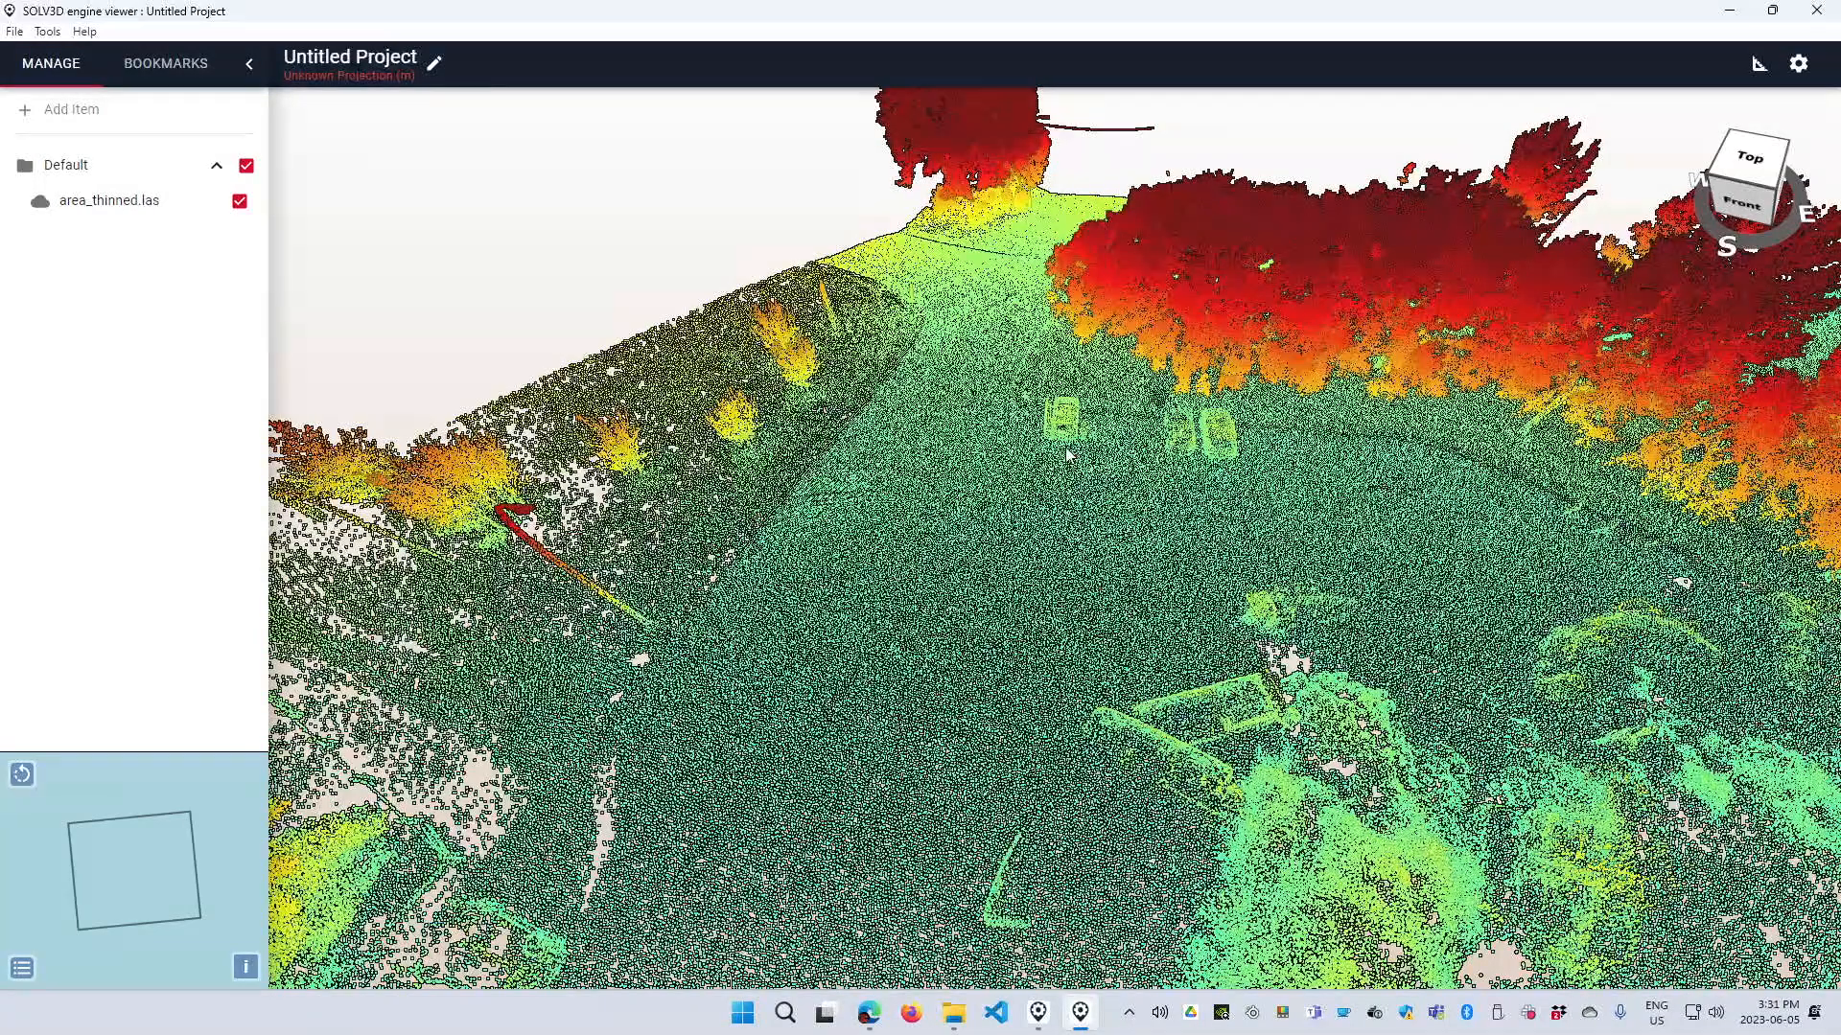